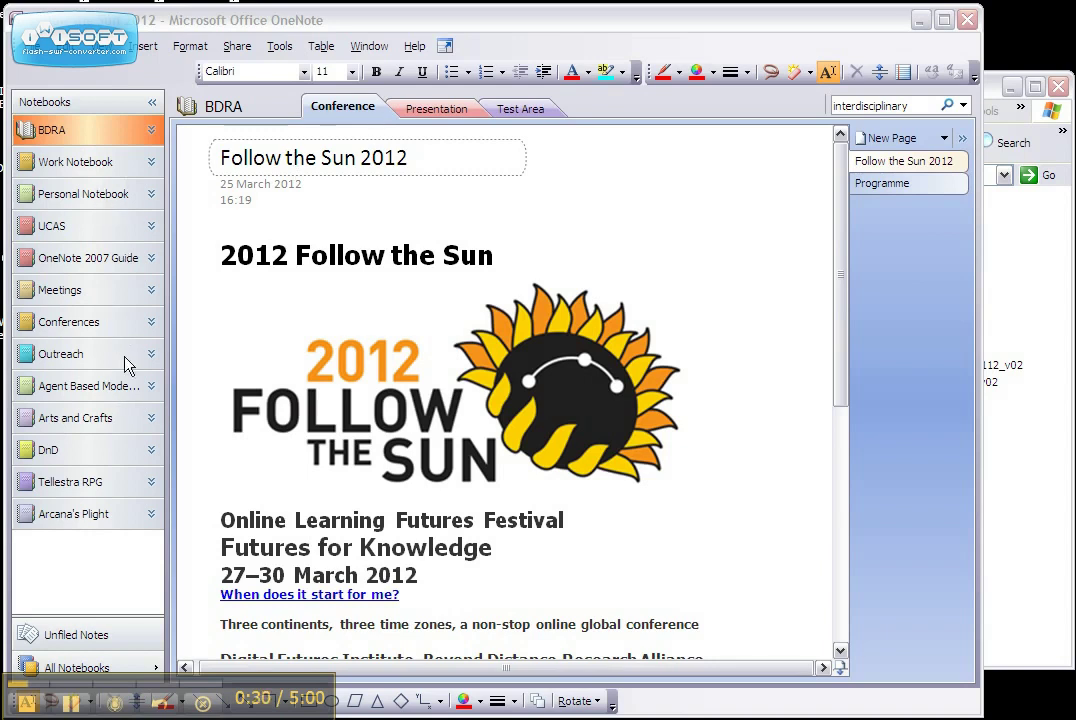
Expand the BDRA notebook to list its Conference, Presentation and Test Area sections.
left_click(151, 131)
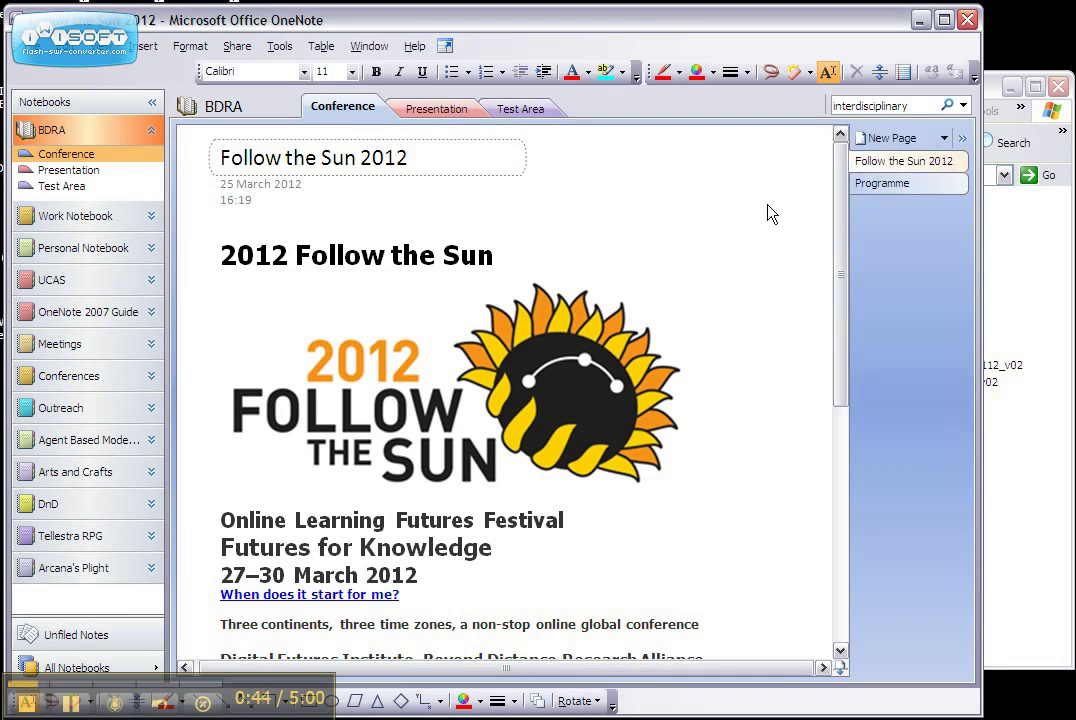
Type 'Here is some text.' below the link, then start handwriting 'Here is' in red ink.
scroll(840, 209, "down", 10)
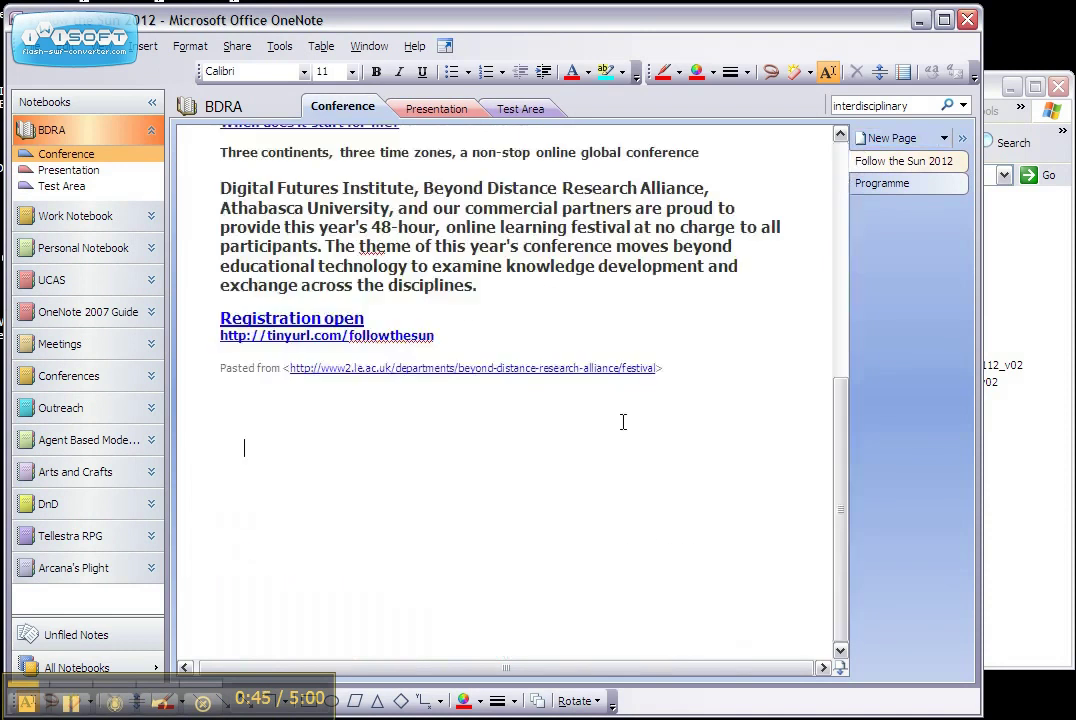
type("Here")
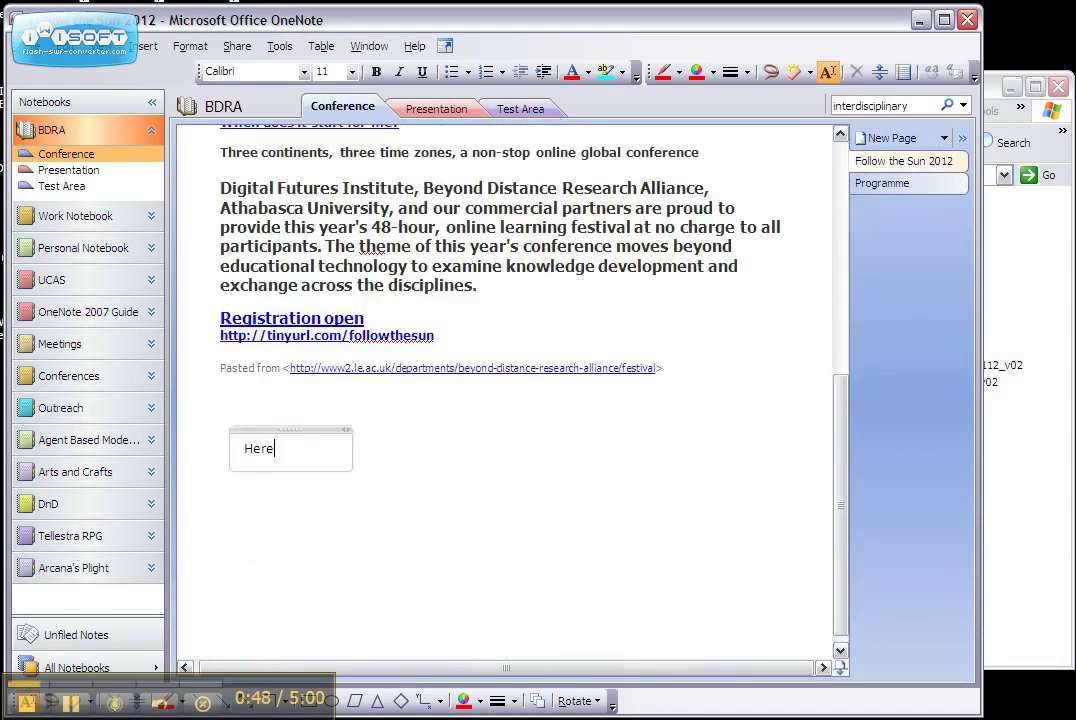
type(" is some text")
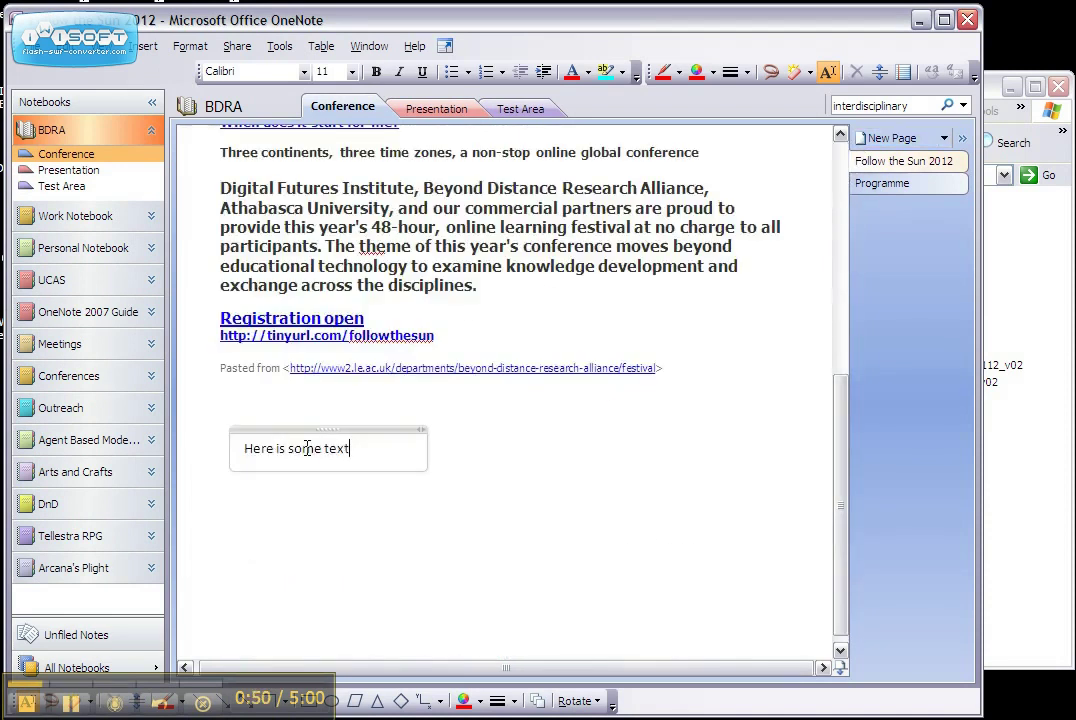
type(".")
left_click(662, 71)
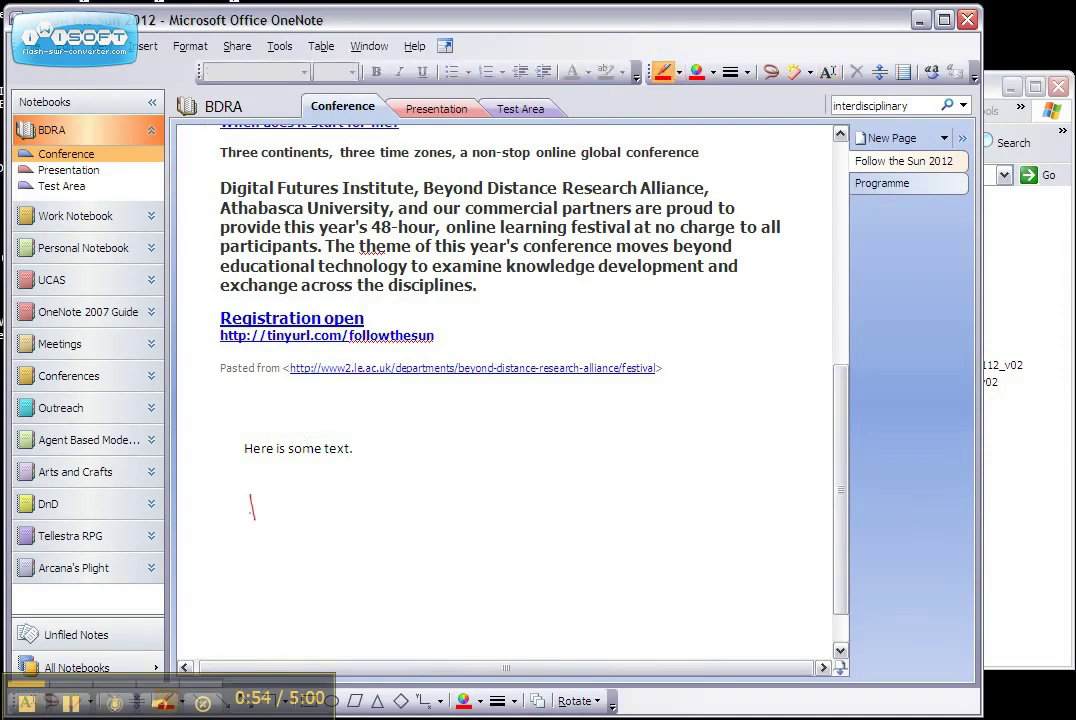
left_click_drag(262, 496, 261, 519)
left_click_drag(250, 508, 309, 518)
left_click_drag(309, 503, 310, 504)
mouse_move(321, 506)
left_mouse_down()
mouse_move(315, 517)
mouse_move(352, 508)
mouse_move(383, 518)
mouse_move(417, 499)
left_mouse_up()
Finish handwriting 'some text.' in red and convert the ink into typed text.
left_click_drag(420, 511, 439, 518)
mouse_move(439, 506)
left_mouse_down()
mouse_move(429, 518)
mouse_move(444, 518)
left_mouse_up()
left_click(456, 517)
mouse_move(438, 503)
left_mouse_down()
mouse_move(451, 502)
mouse_move(233, 509)
mouse_move(500, 530)
mouse_move(490, 474)
left_mouse_up()
left_click(770, 71)
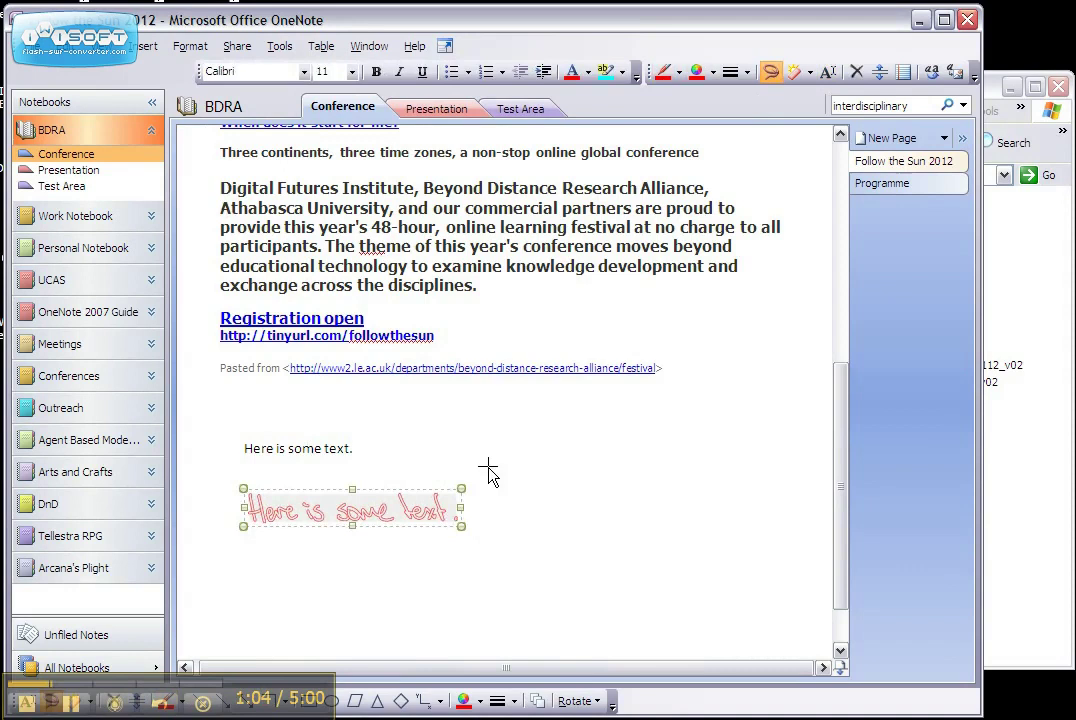
left_click(931, 73)
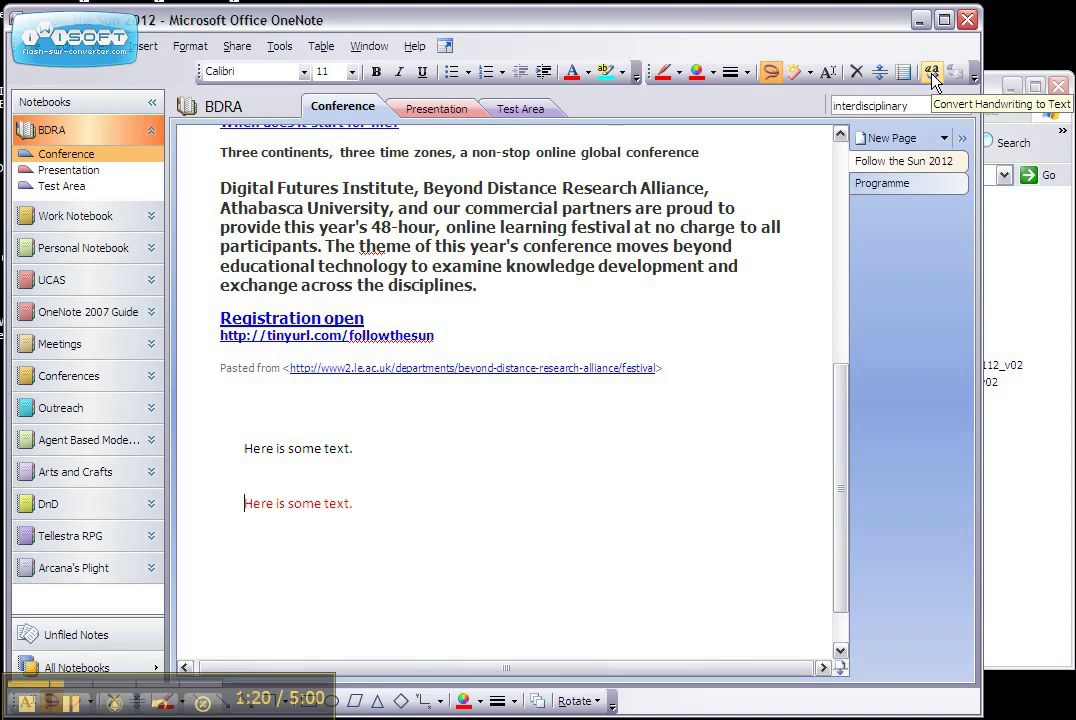
Insert a copy of BDRA2.pptx from G:\BDRA onto the Presentation section's Powerpoint page.
left_click(440, 110)
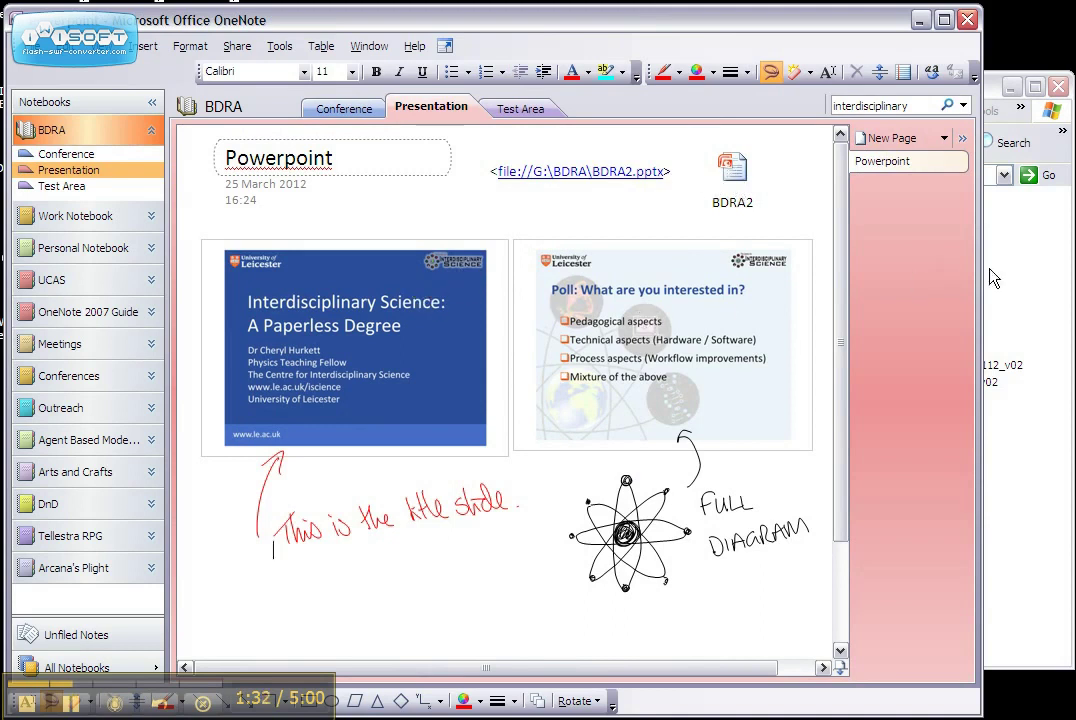
left_click(1043, 266)
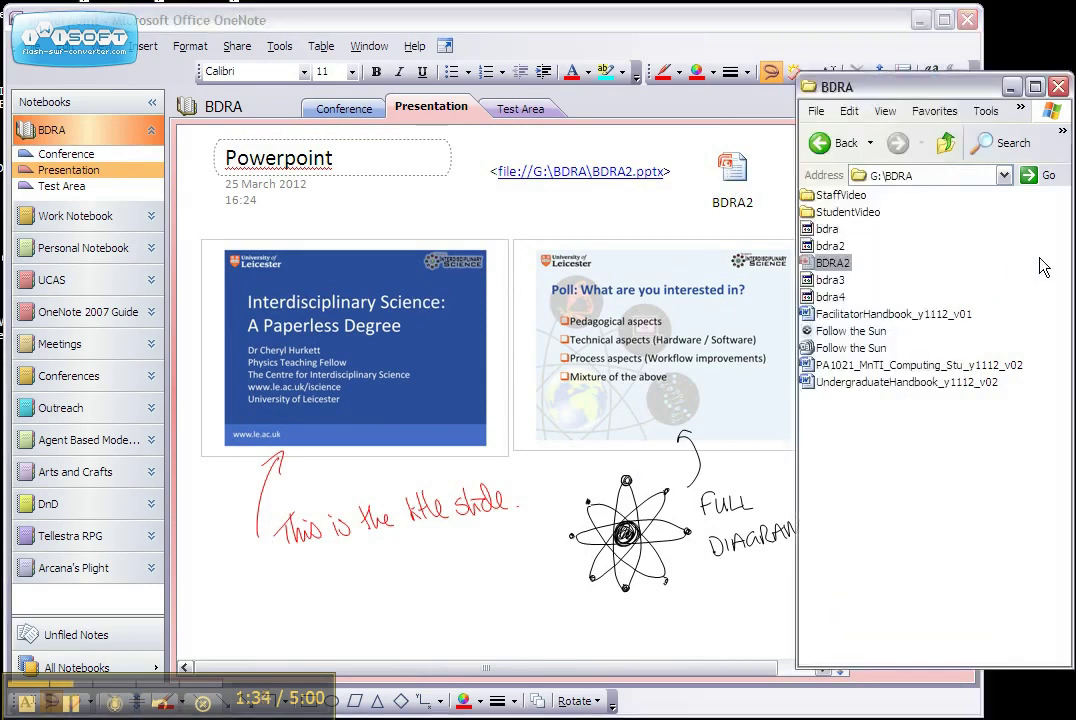
left_click_drag(836, 270, 442, 590)
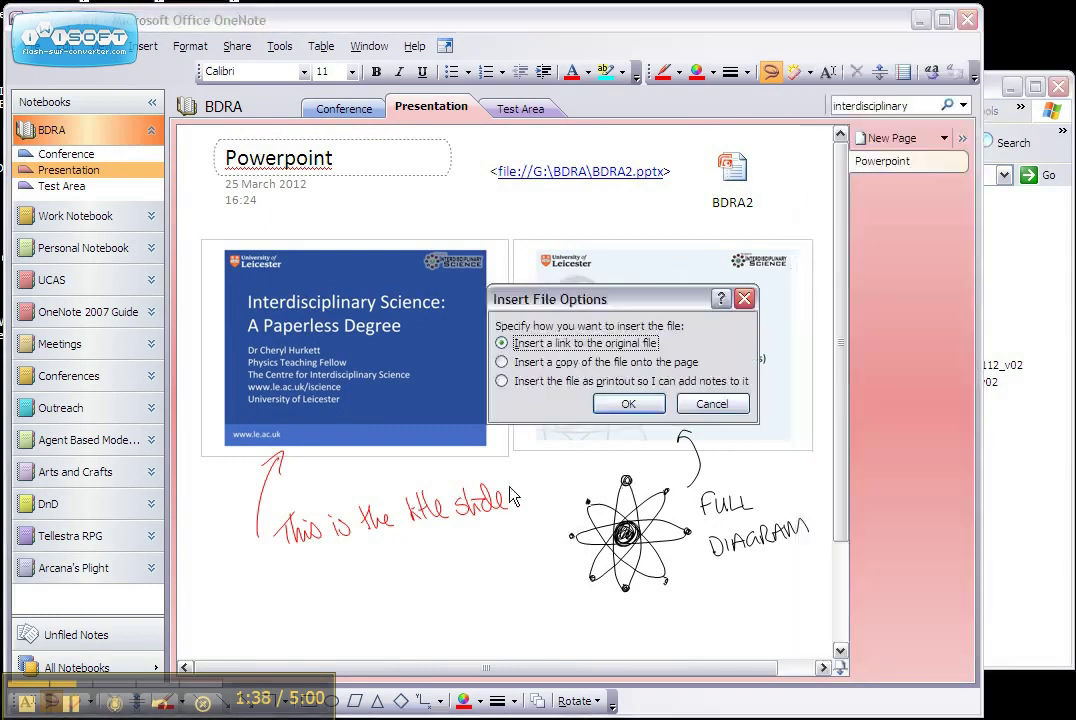
left_click(566, 363)
left_click(629, 404)
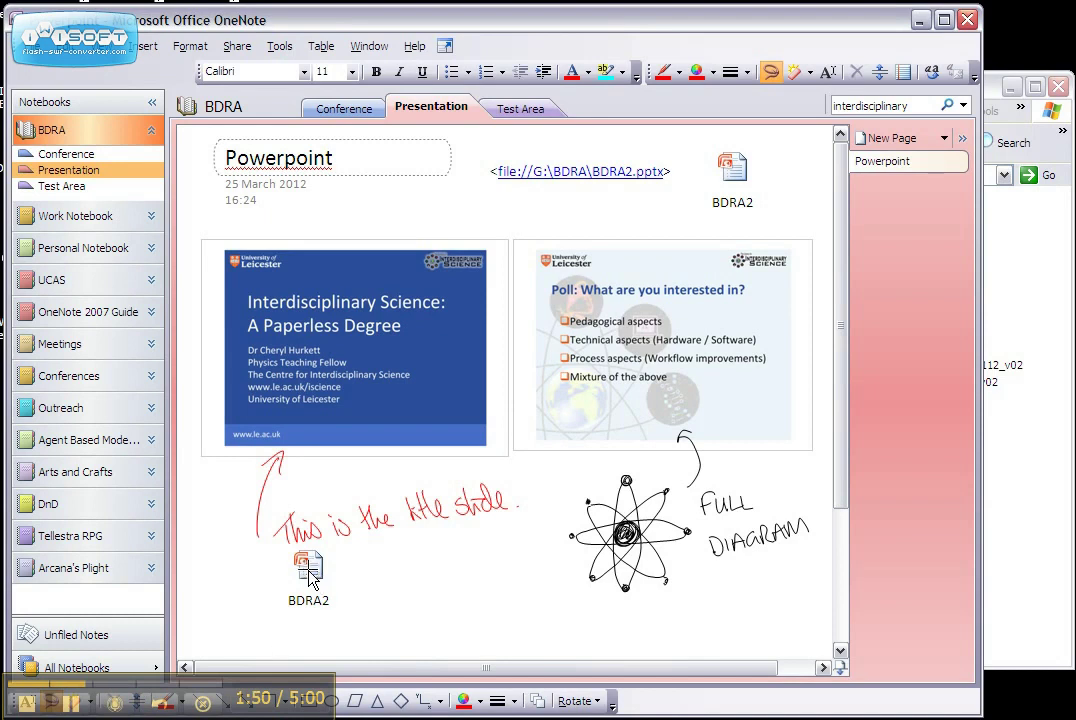
In the Test Area section, move the first Moving boxes note up and to the right.
left_click(521, 107)
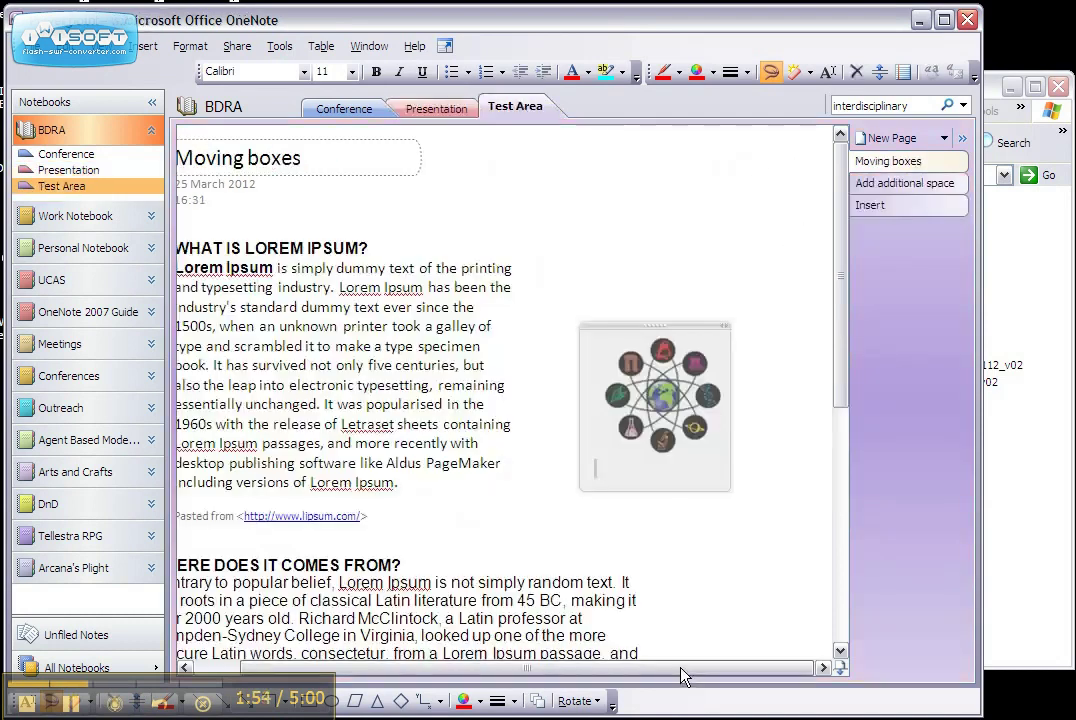
left_click_drag(650, 667, 548, 668)
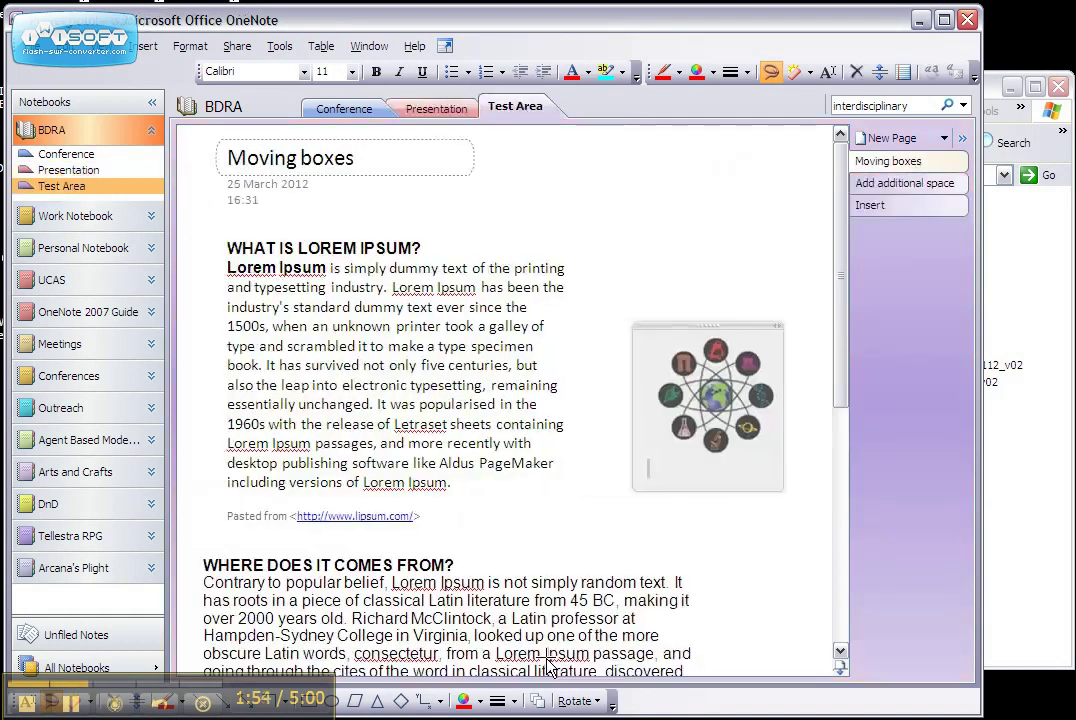
left_click(827, 72)
mouse_move(504, 226)
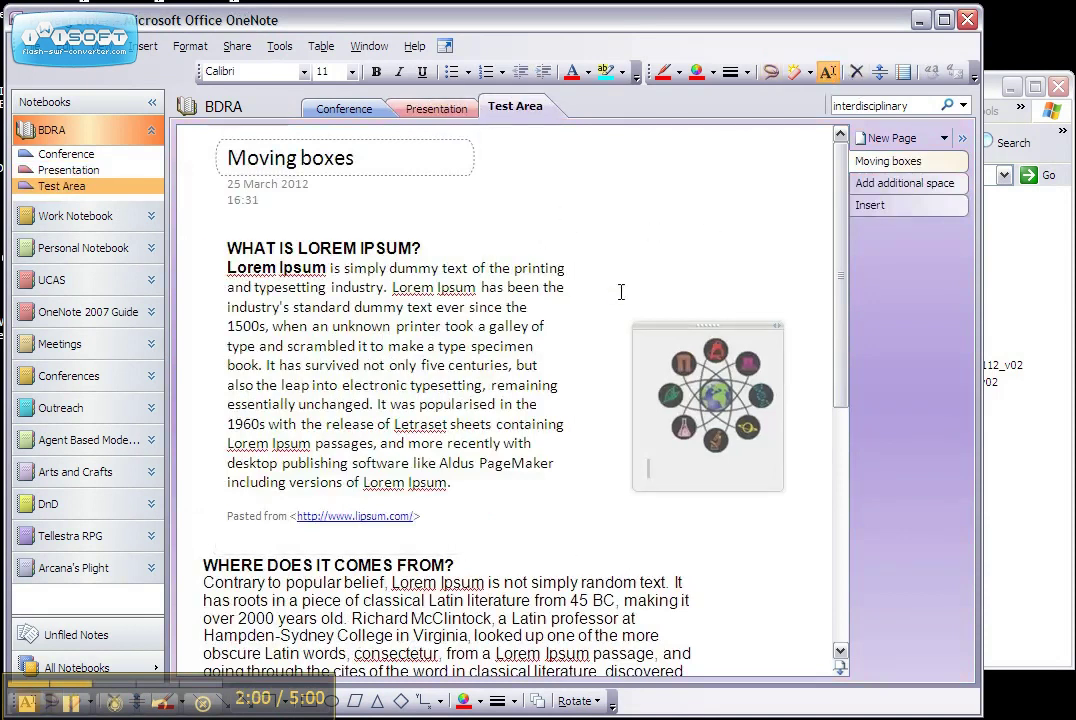
mouse_move(505, 593)
mouse_move(345, 225)
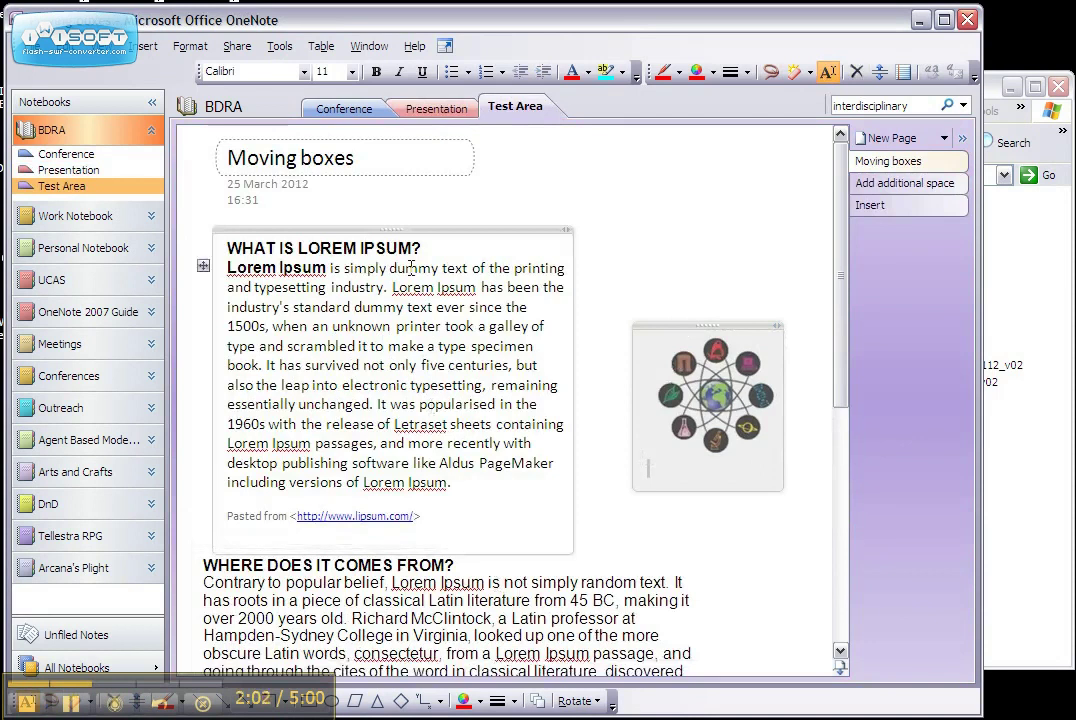
left_click_drag(406, 229, 478, 206)
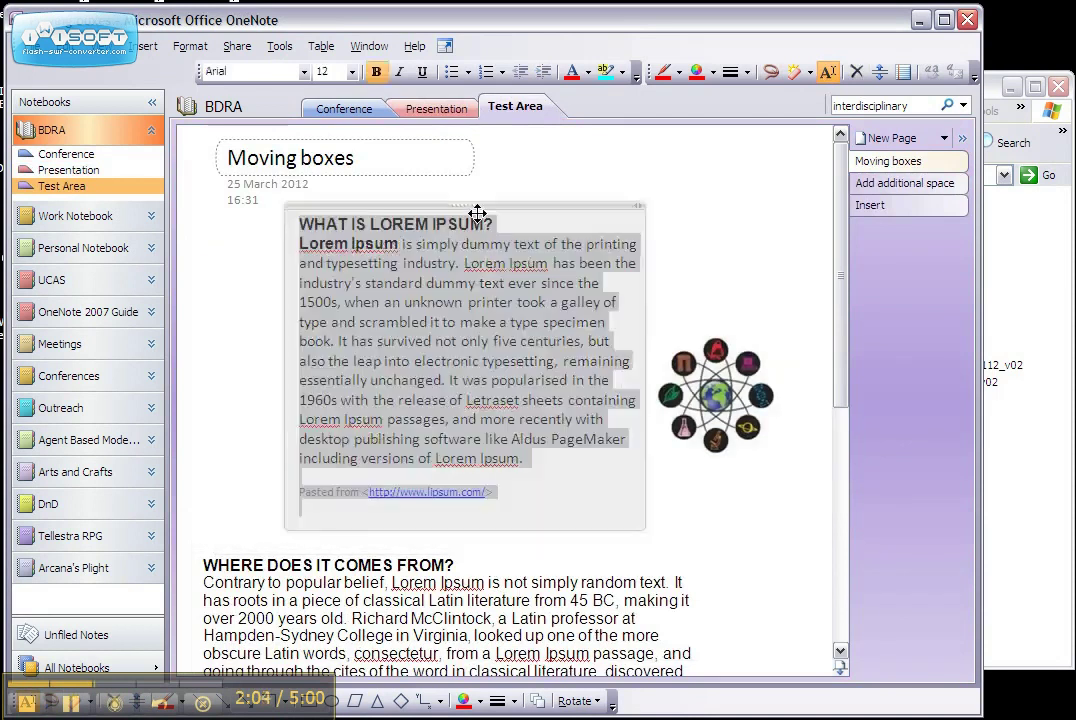
Place the image inside the first note, widen the note, and go to the Add additional space page.
left_click_drag(675, 327, 278, 296)
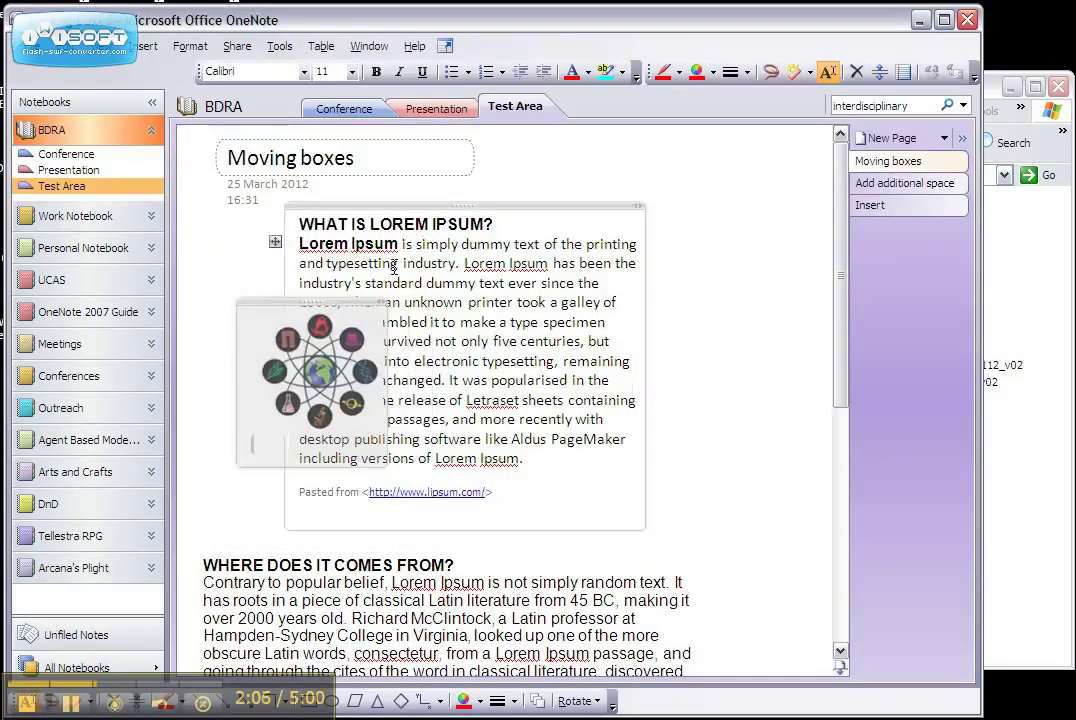
left_click(463, 224)
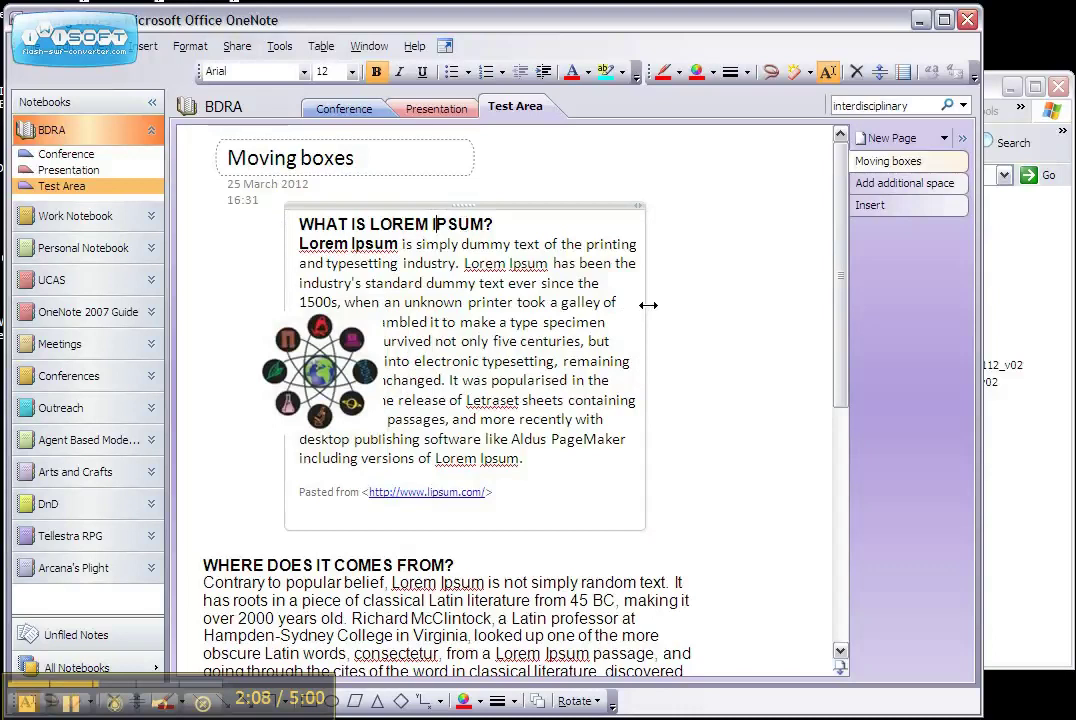
left_click_drag(644, 305, 805, 323)
key("ctrl+a")
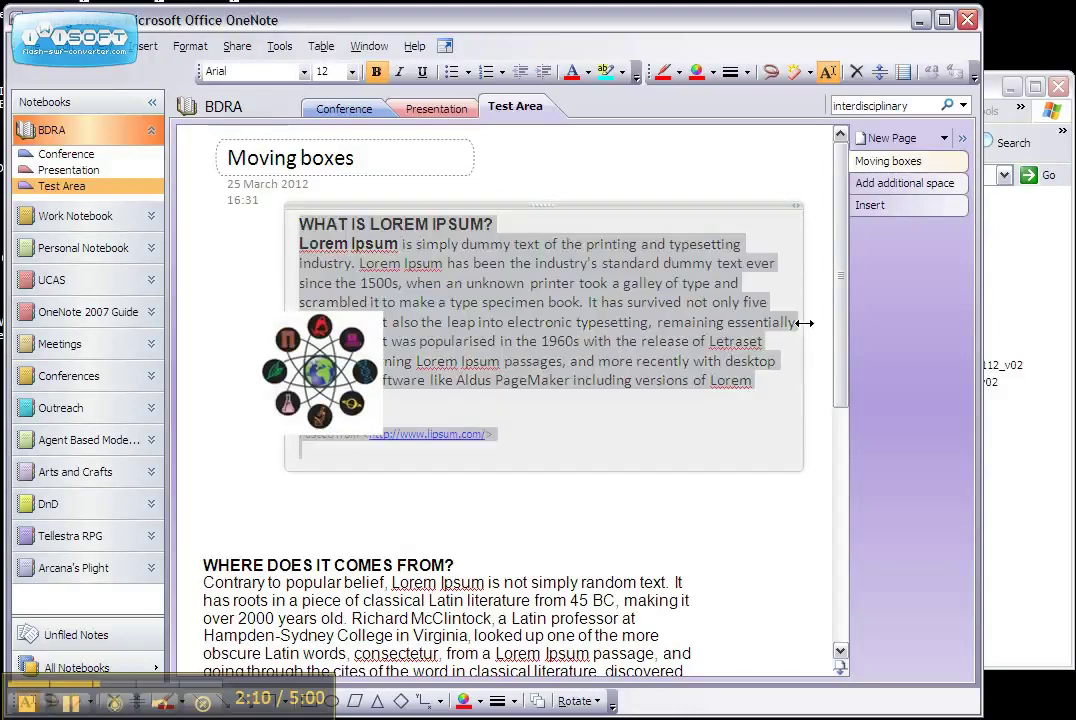
left_click(866, 188)
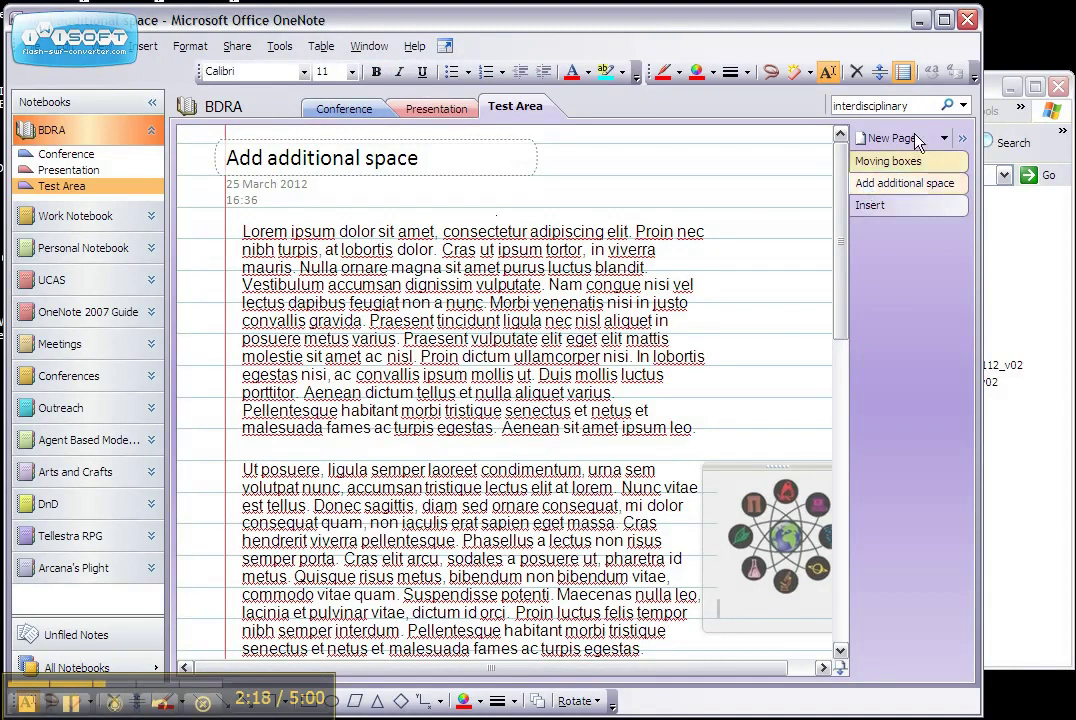
Insert extra space between the paragraphs, type 'More text.' in the gap, and go to the Insert page.
left_click(879, 71)
left_click_drag(799, 378, 306, 497)
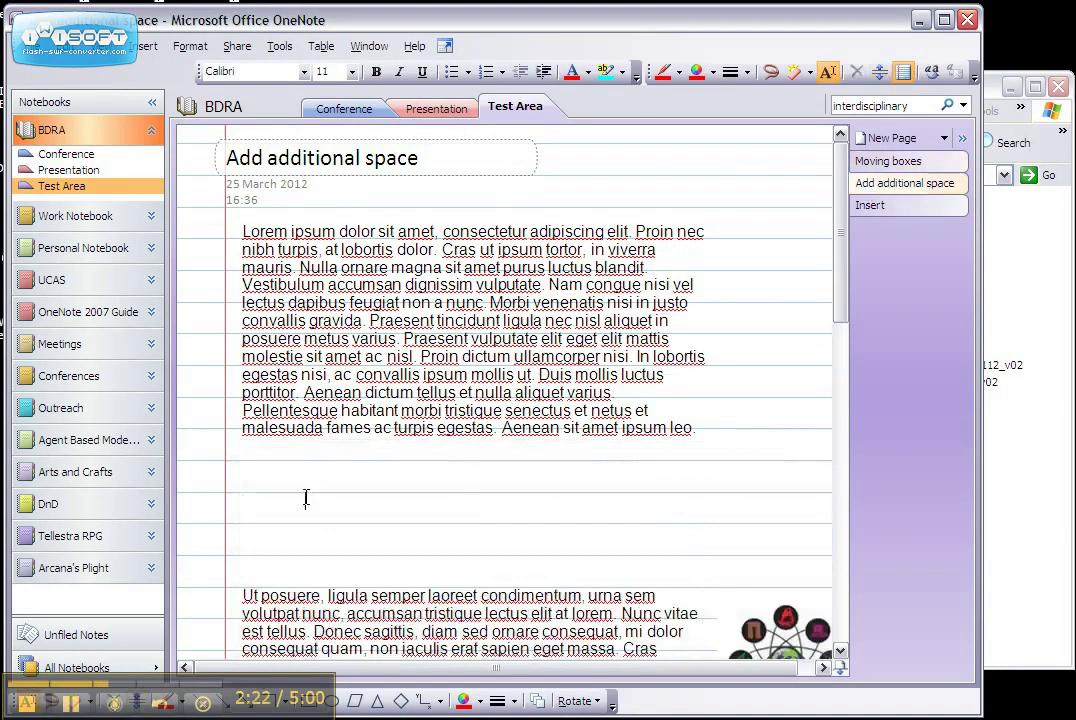
left_click(306, 497)
type("More text.")
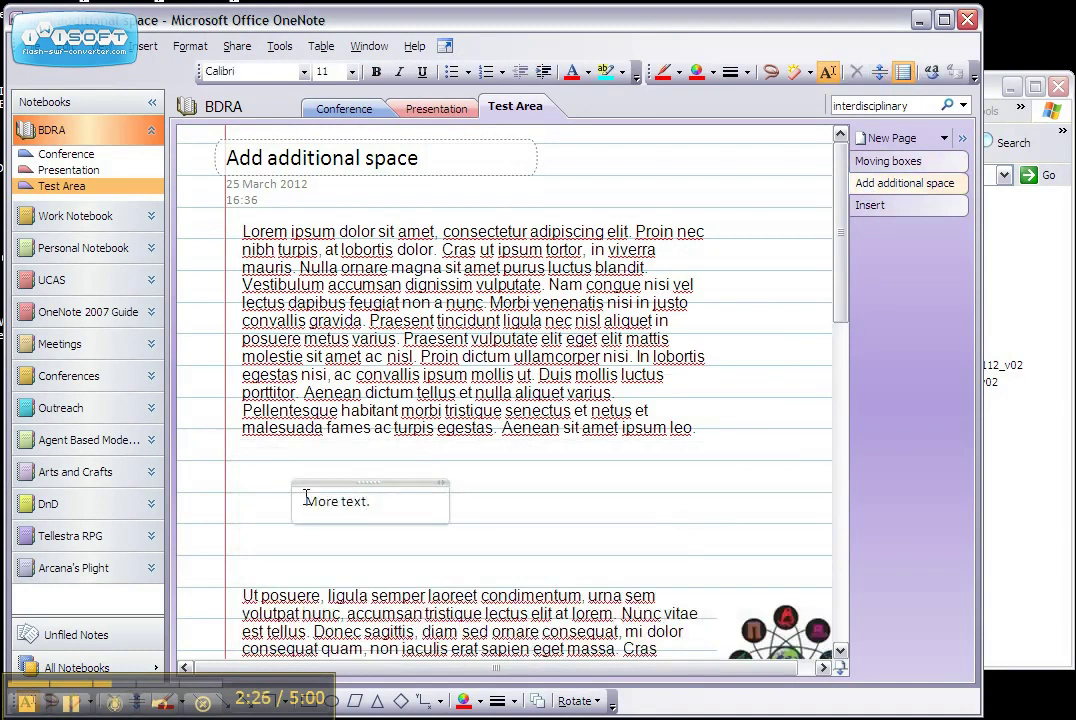
left_click(884, 206)
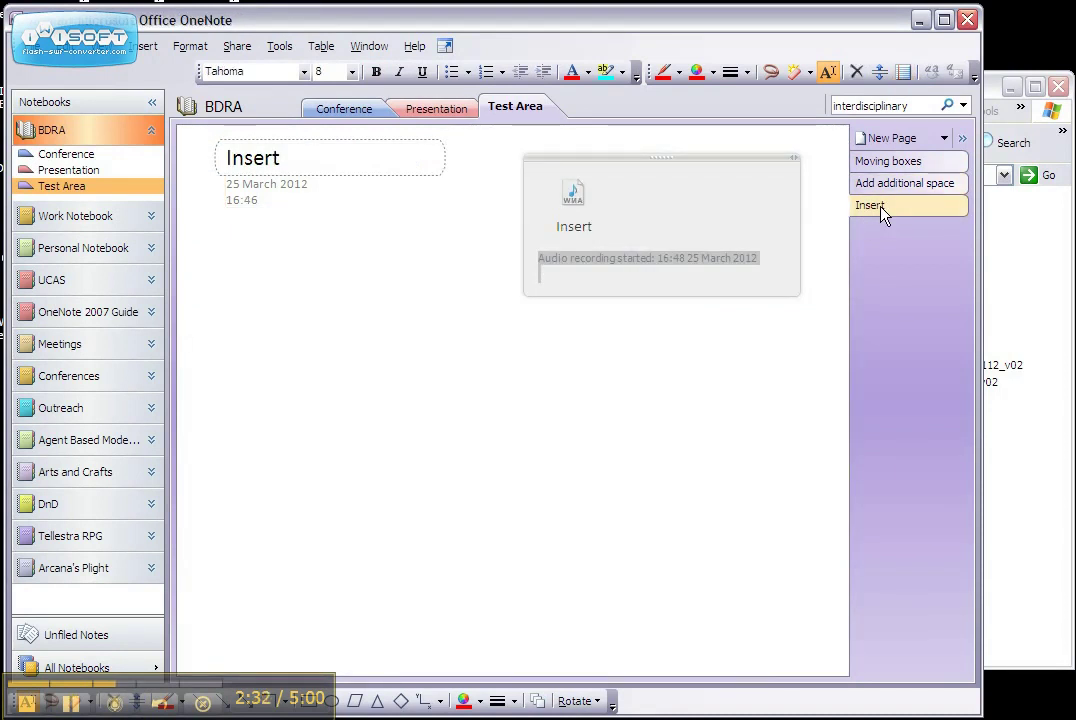
left_click(143, 47)
left_click(187, 187)
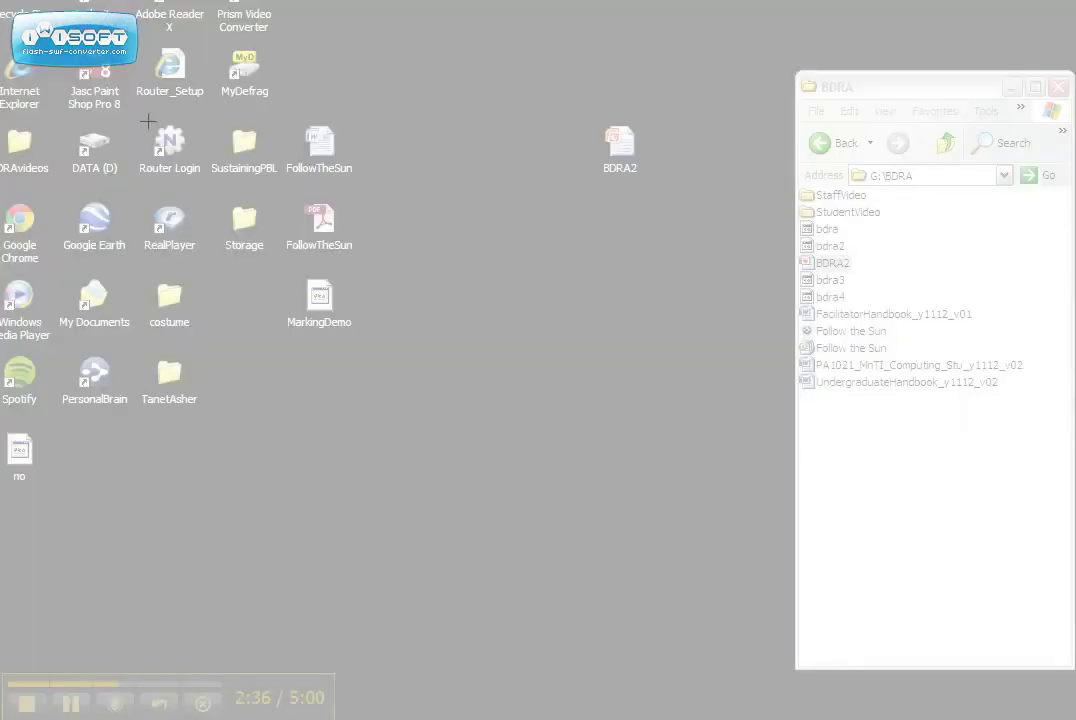
left_click_drag(149, 121, 641, 436)
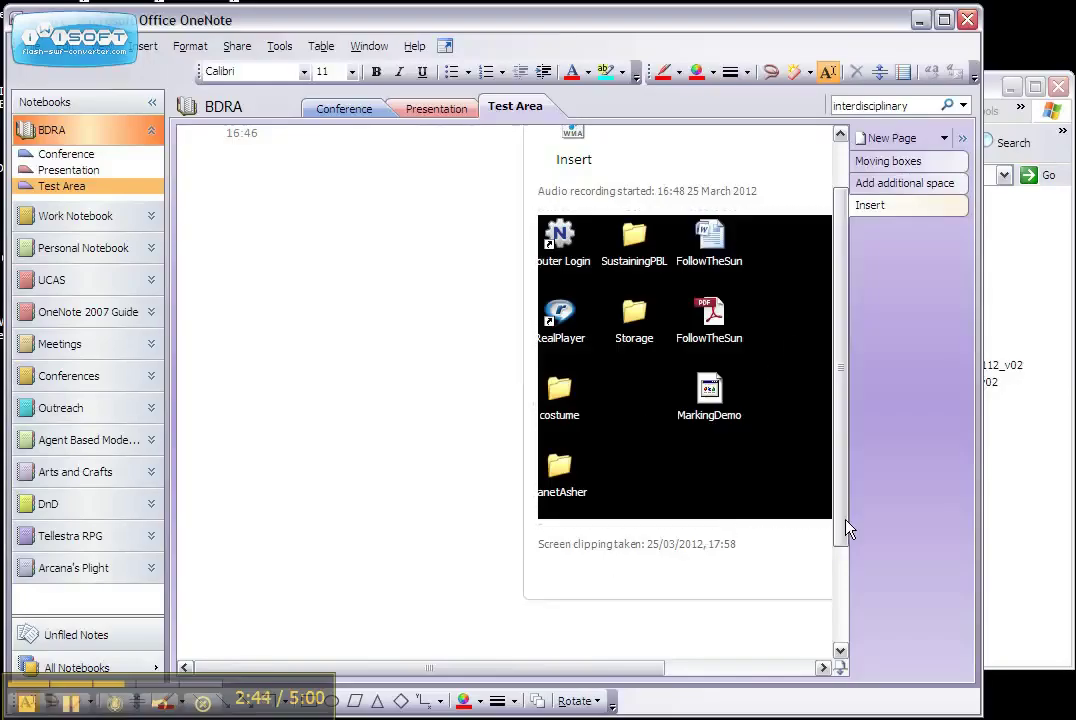
scroll(845, 525, "up", 1)
left_click_drag(845, 521, 841, 468)
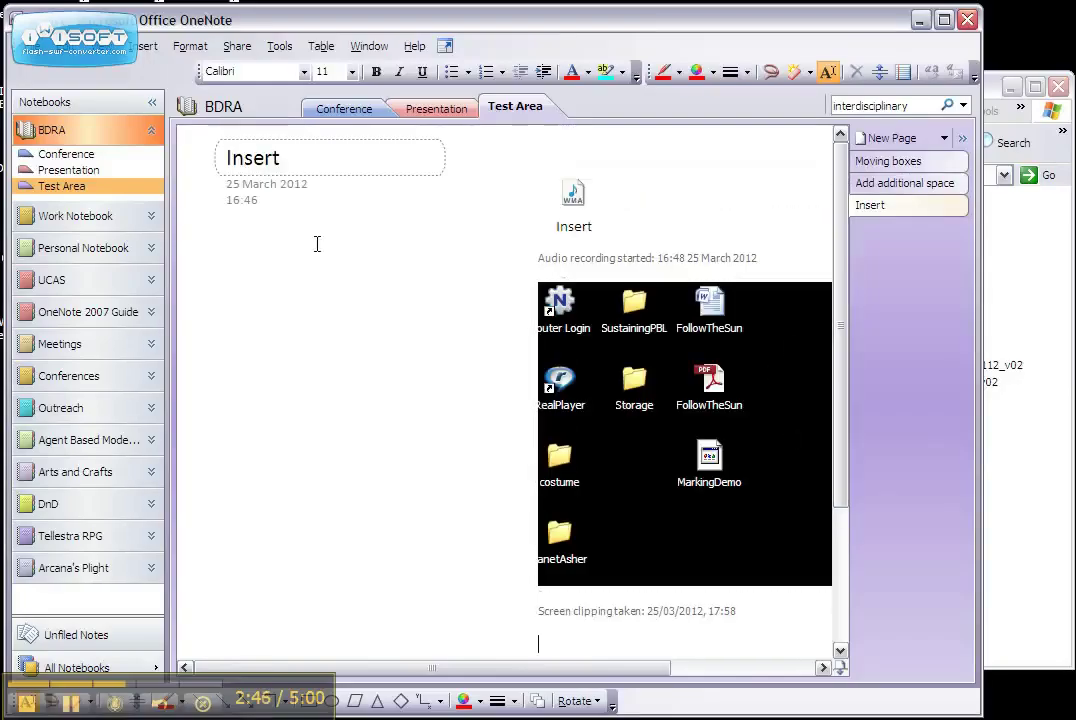
left_click(144, 46)
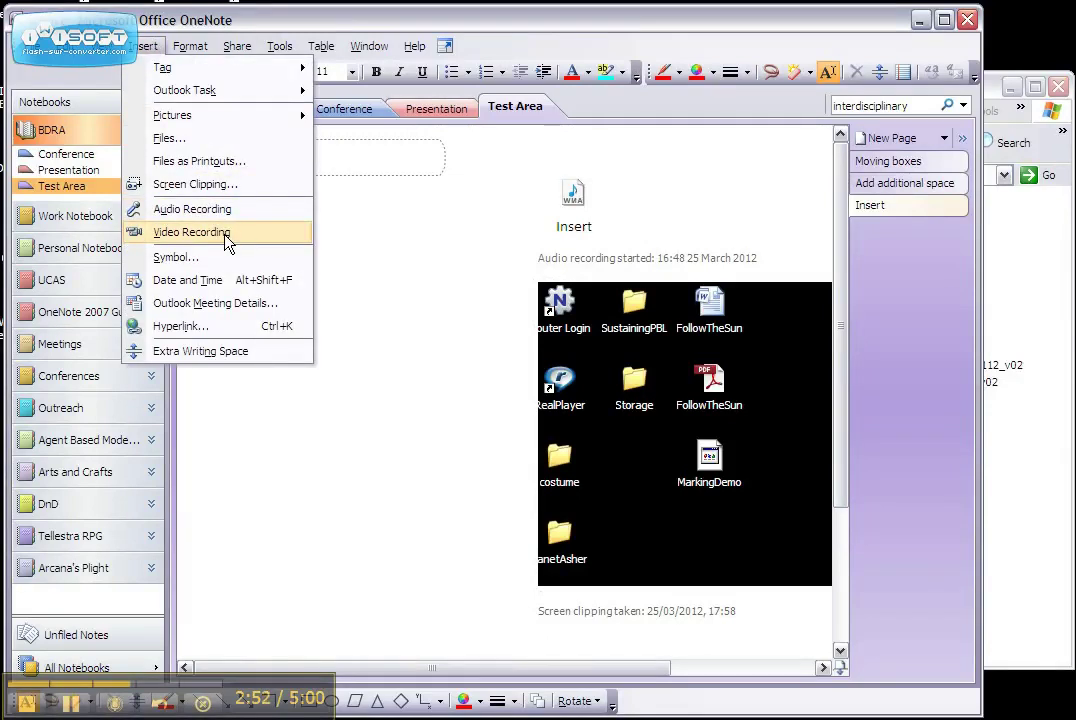
left_click(396, 271)
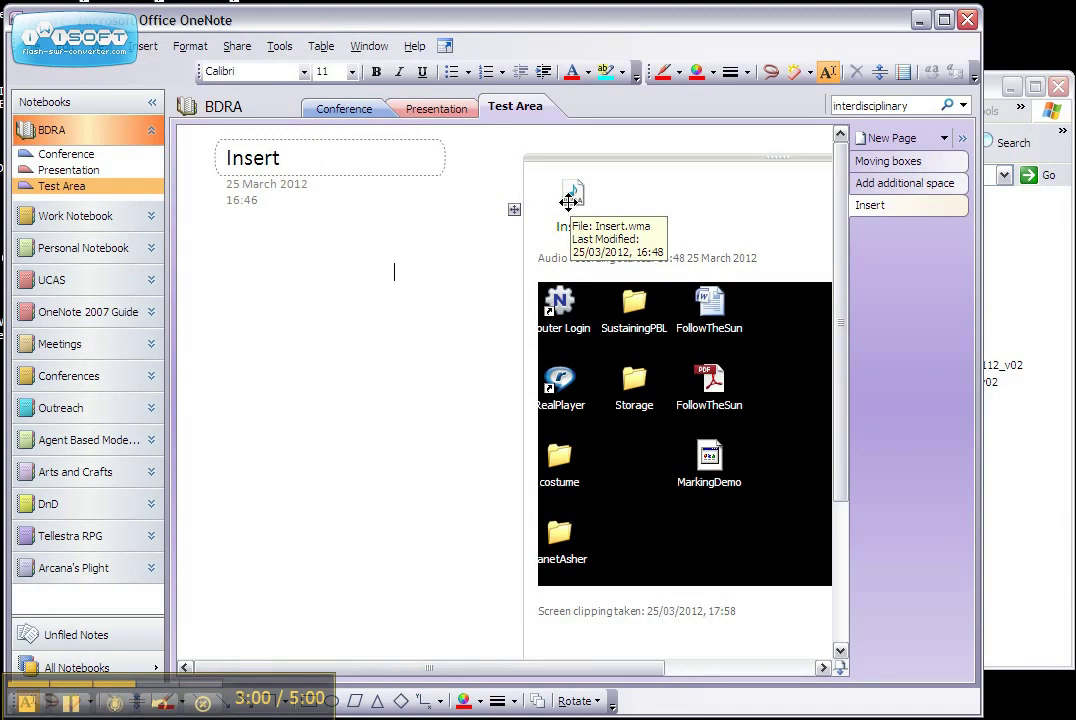
left_click(146, 47)
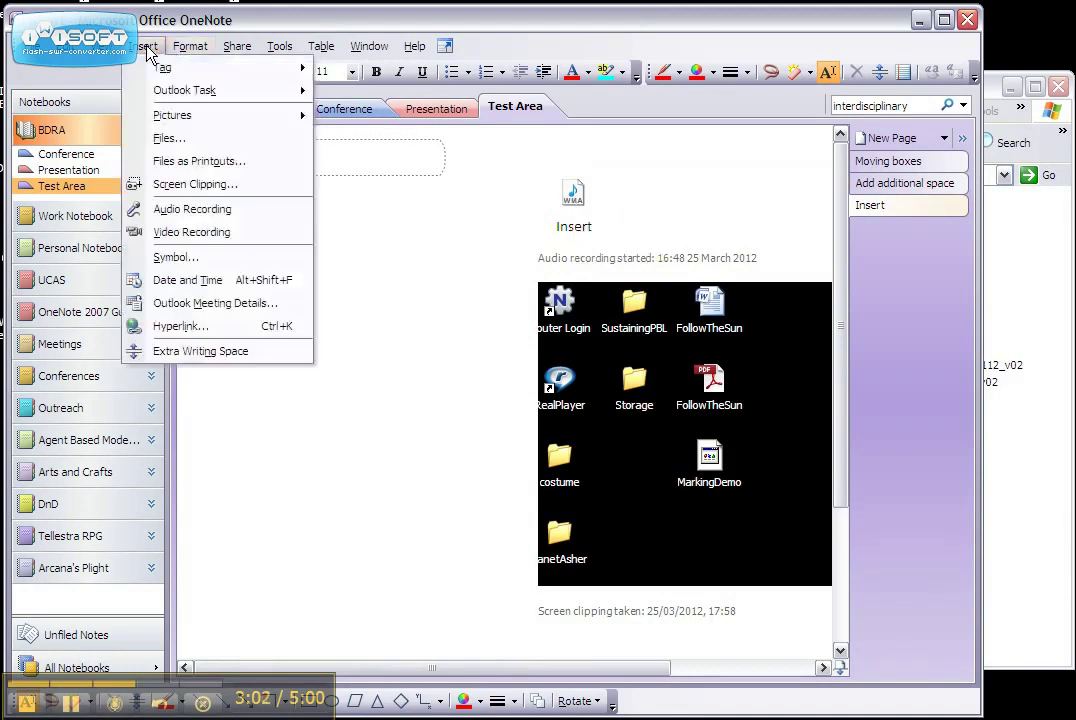
left_click(222, 334)
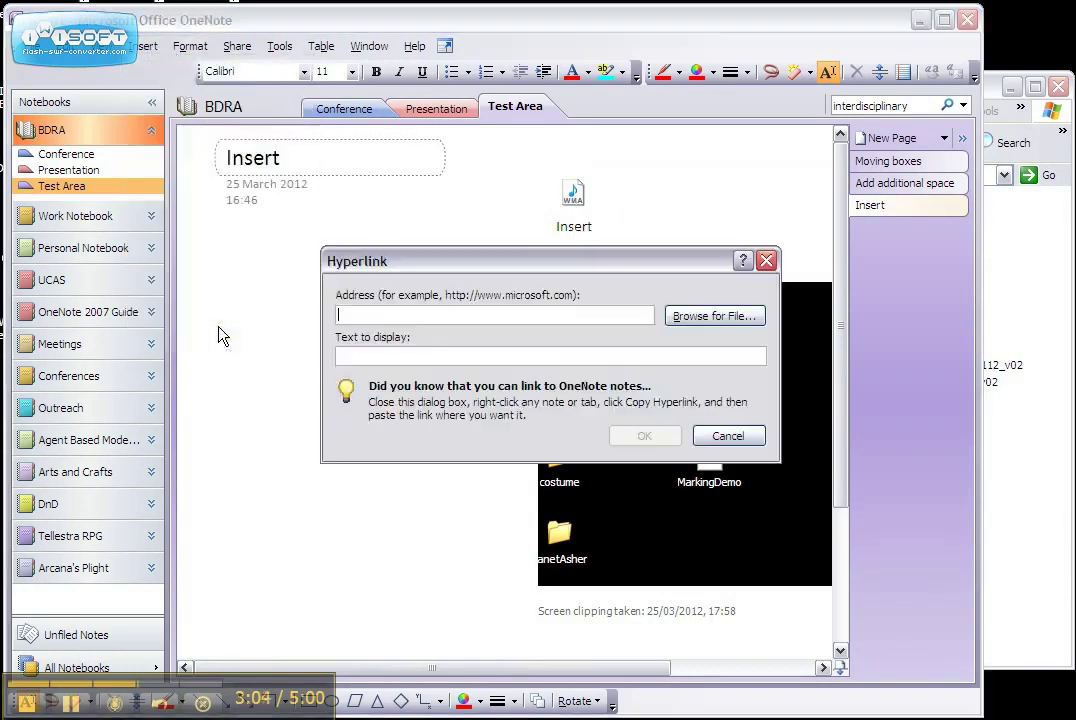
type("www")
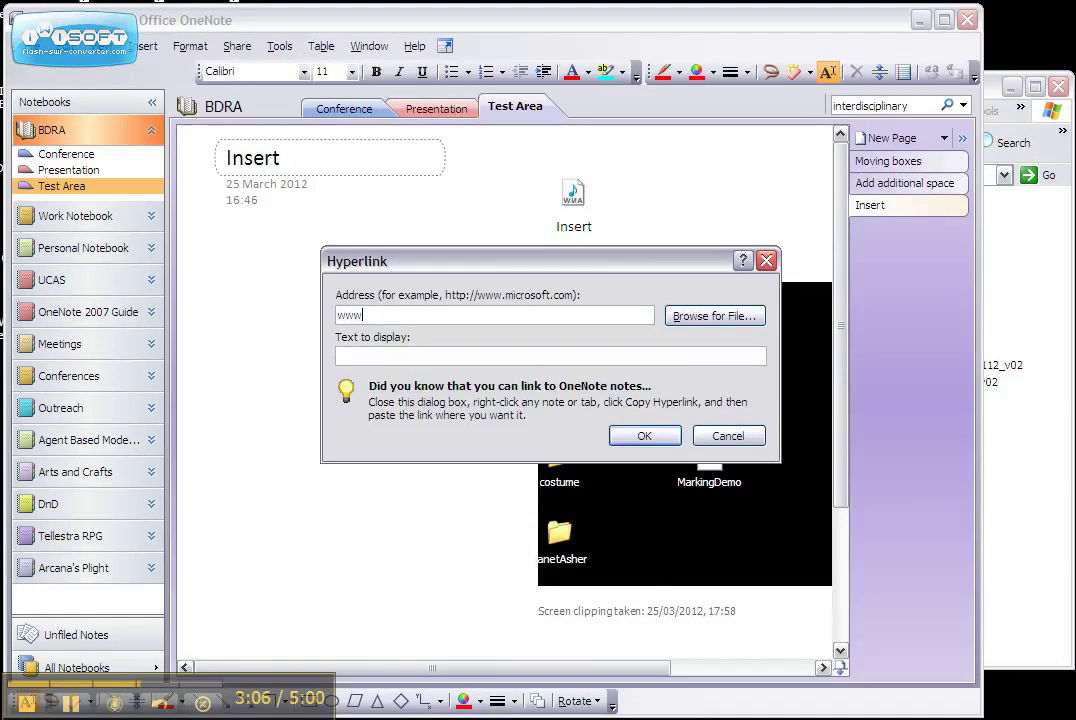
key("BackSpace")
key("BackSpace")
key("BackSpace")
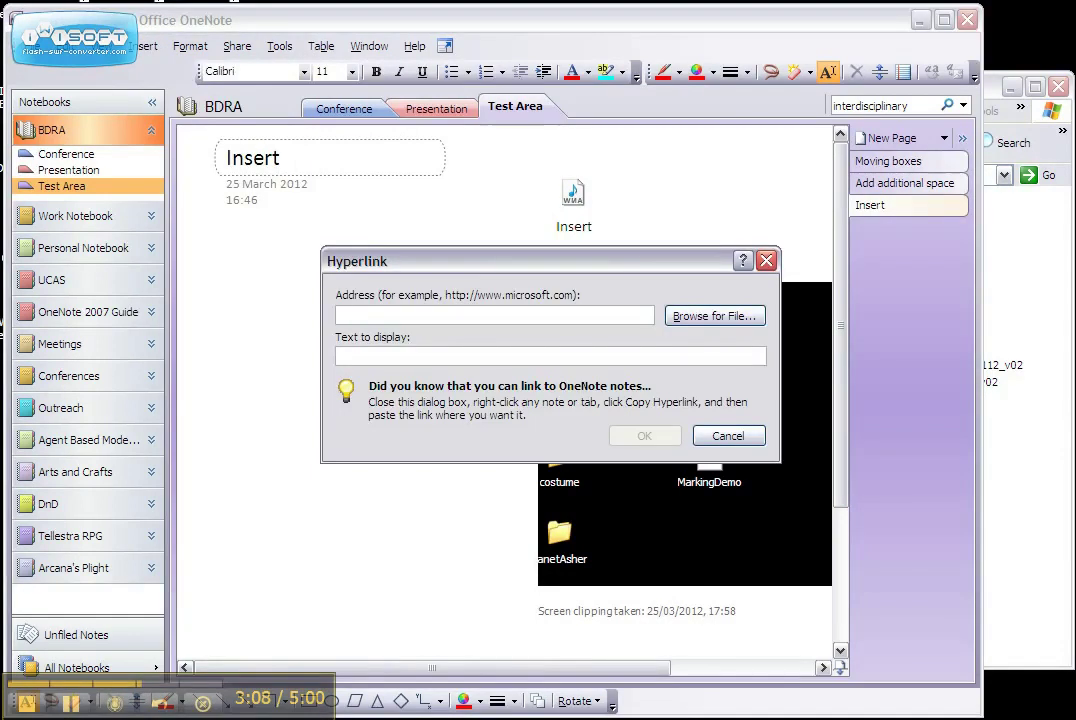
type("http://")
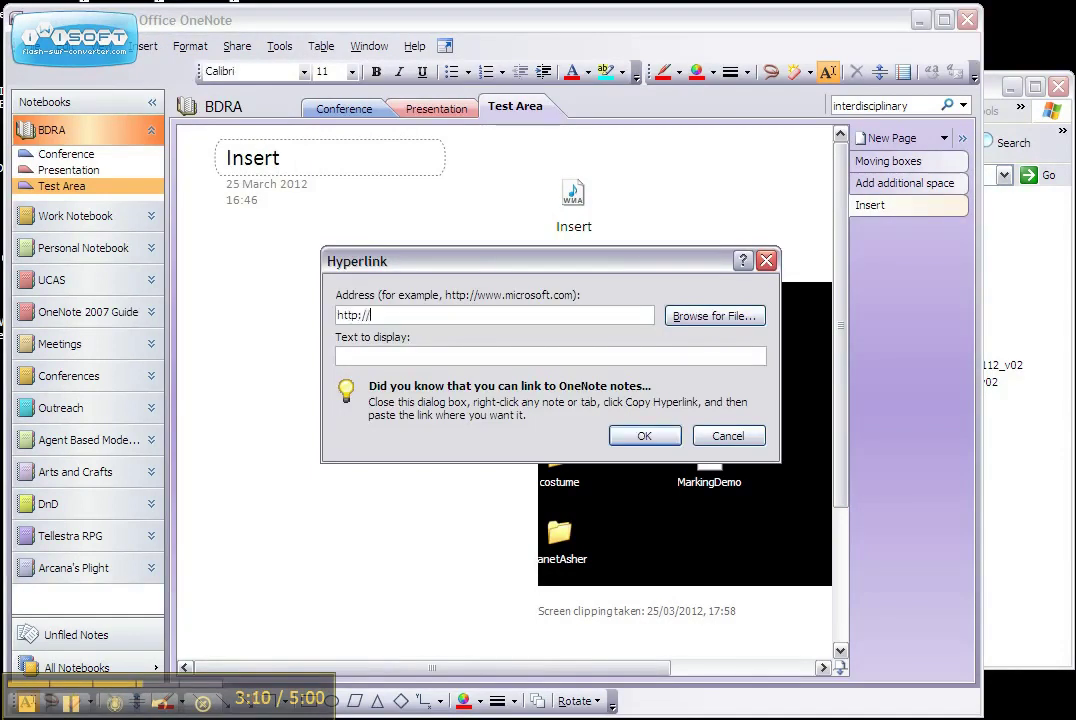
type("www.bbc.co.uk/news")
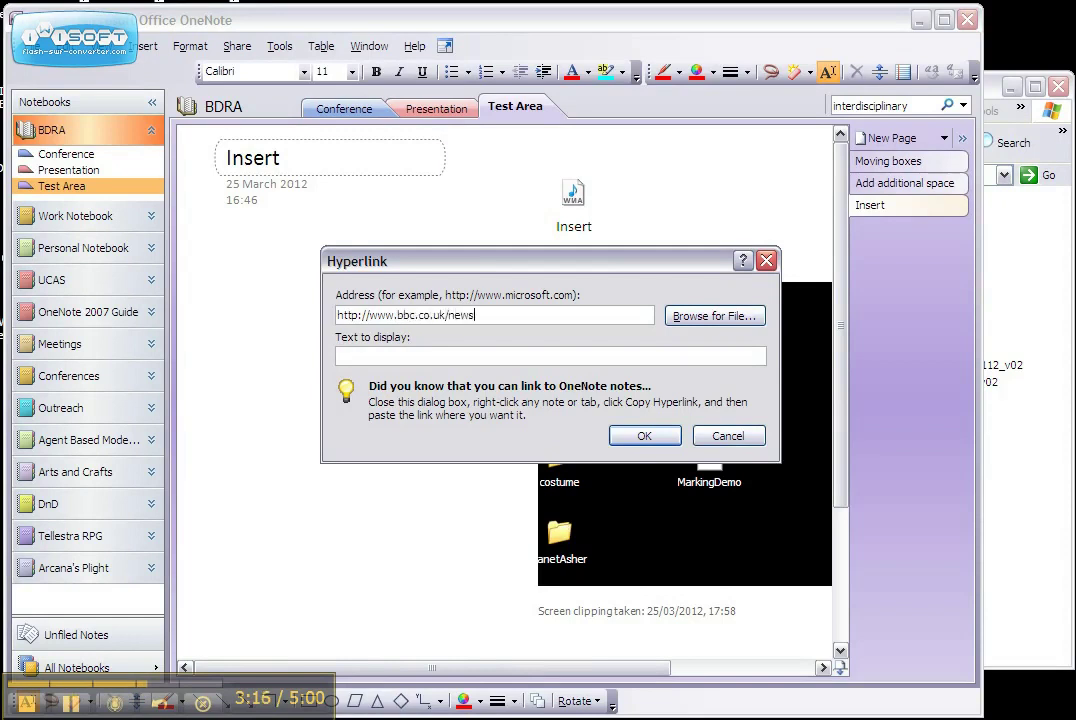
left_click(330, 355)
type("News")
key("Return")
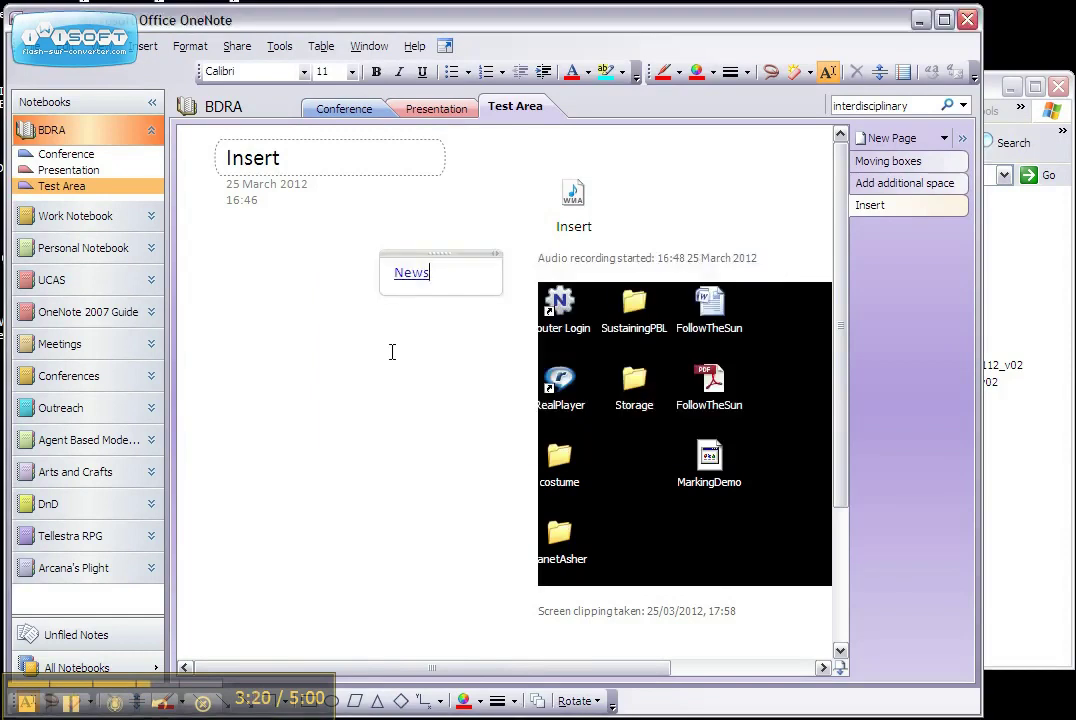
Follow the News link to BBC News, close only that browser tab, and return to OneNote.
left_click(409, 276)
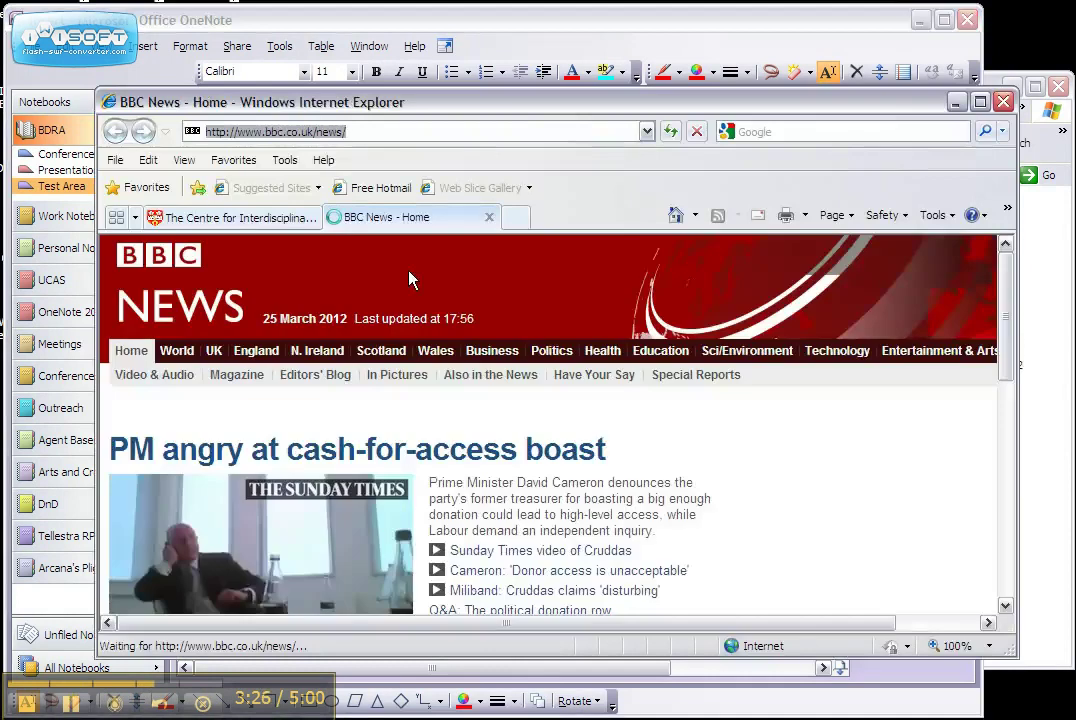
left_click(1003, 102)
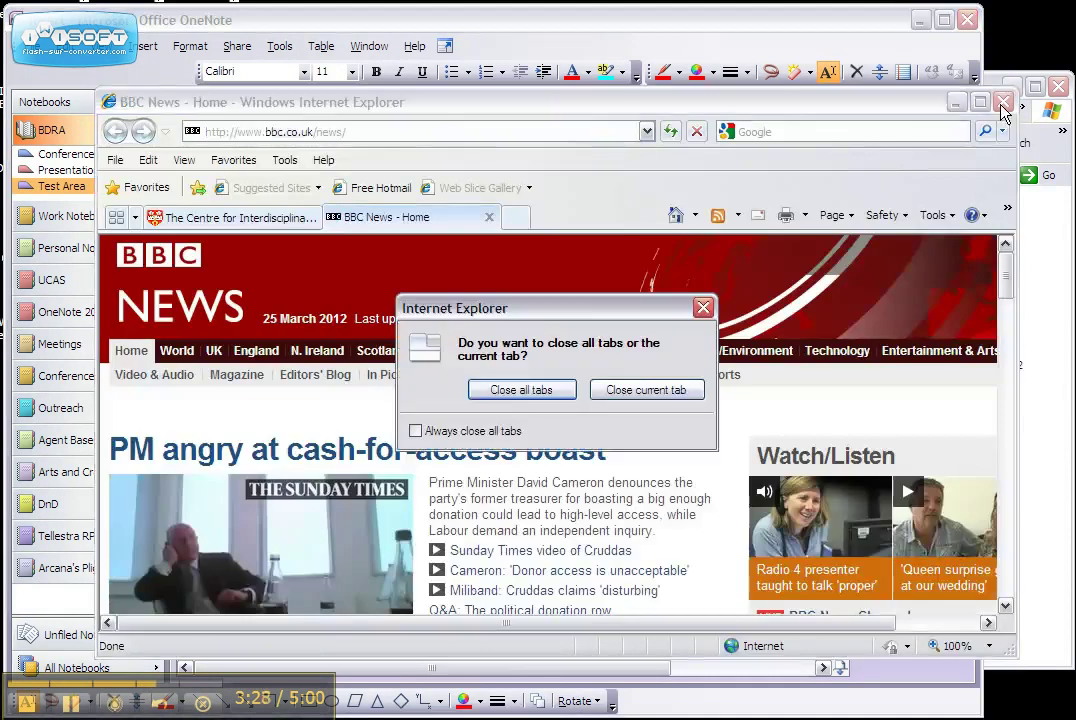
left_click(632, 398)
left_click(564, 38)
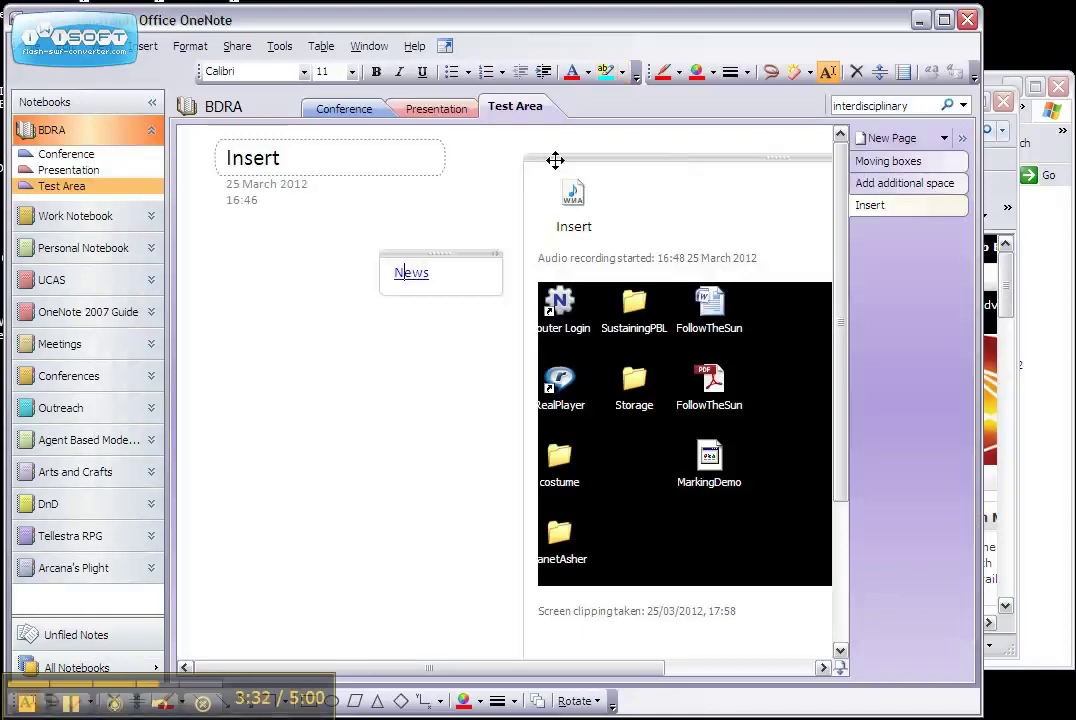
Copy a paragraph hyperlink to the Follow the Sun 2012 note in the Conference section.
left_click(326, 112)
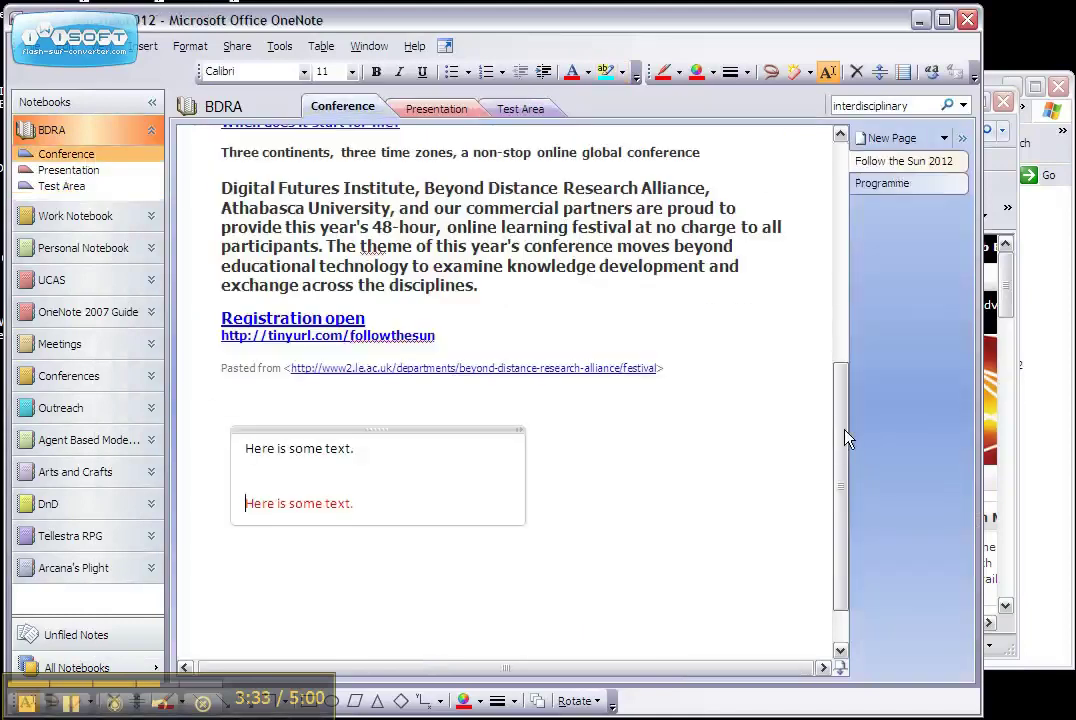
left_click_drag(845, 438, 818, 183)
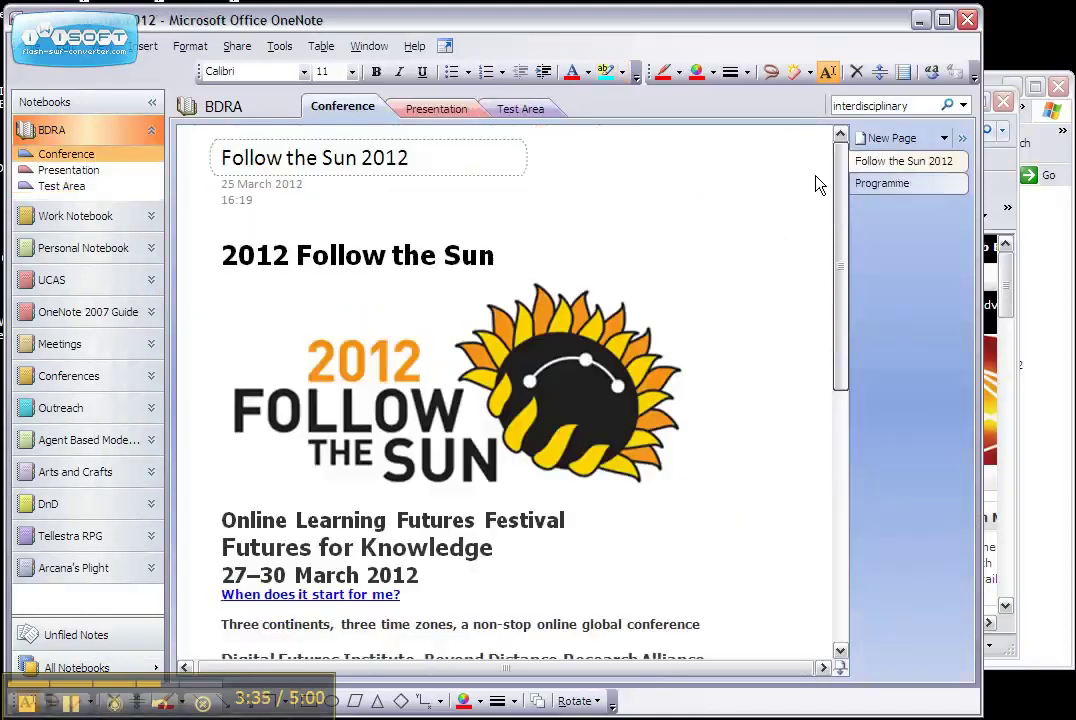
right_click(435, 232)
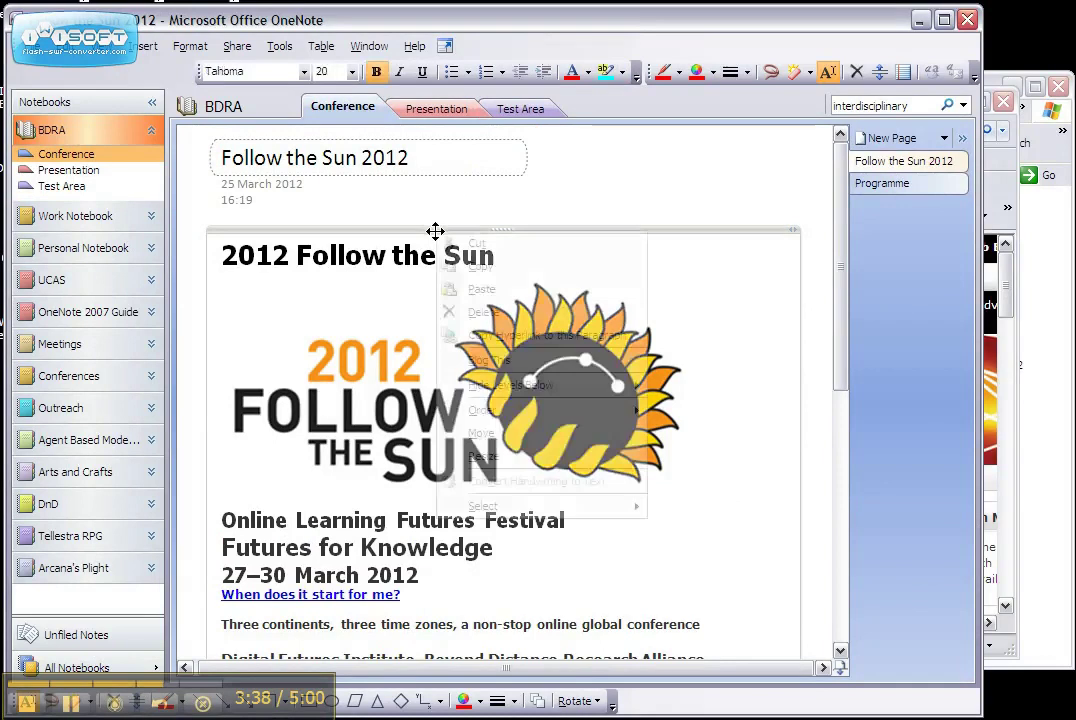
left_click(530, 336)
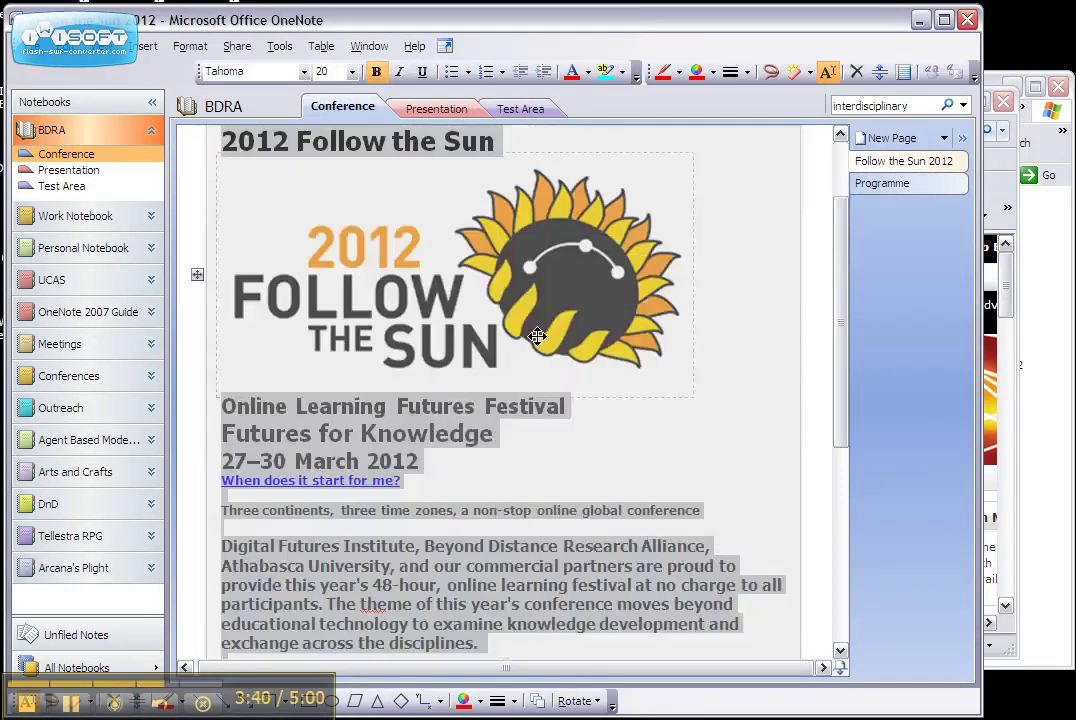
Paste the link below the News link on the Insert page and follow it back to Conference.
left_click(516, 114)
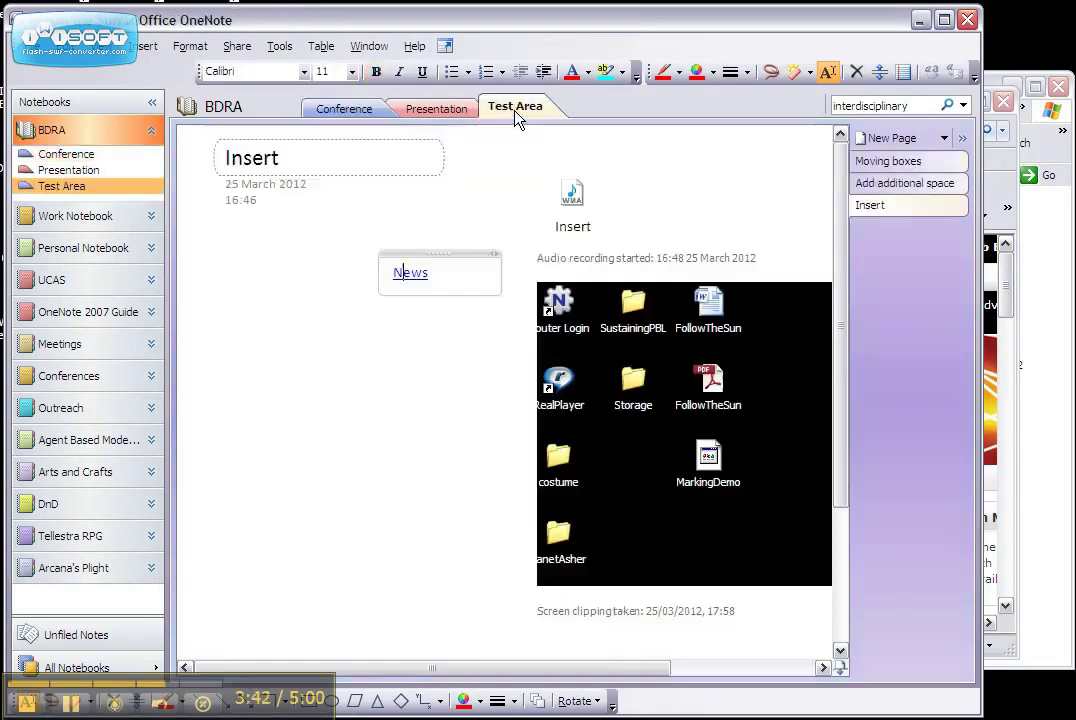
left_click(247, 367)
type("Follow the Sun 2012")
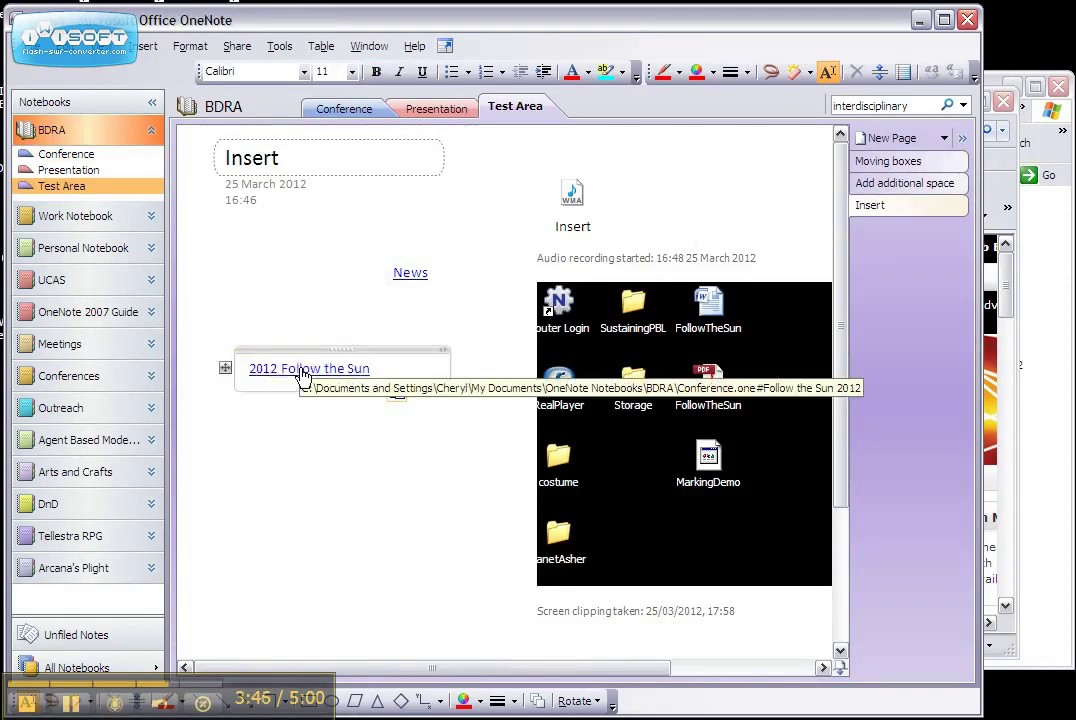
left_click(303, 370)
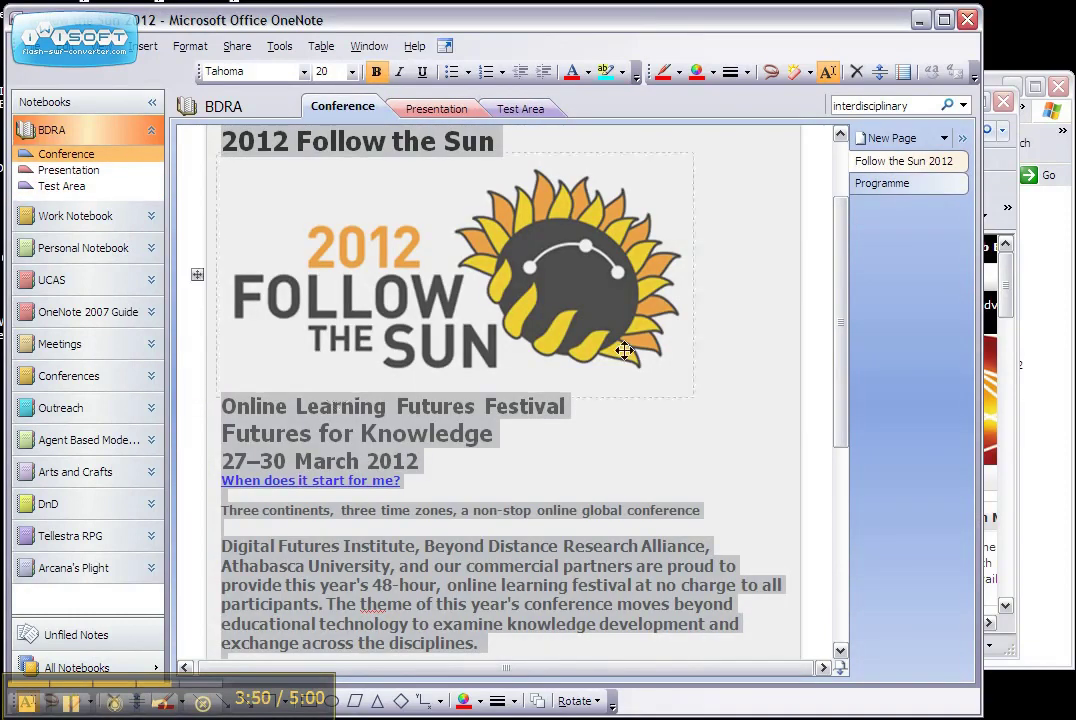
left_click(812, 322)
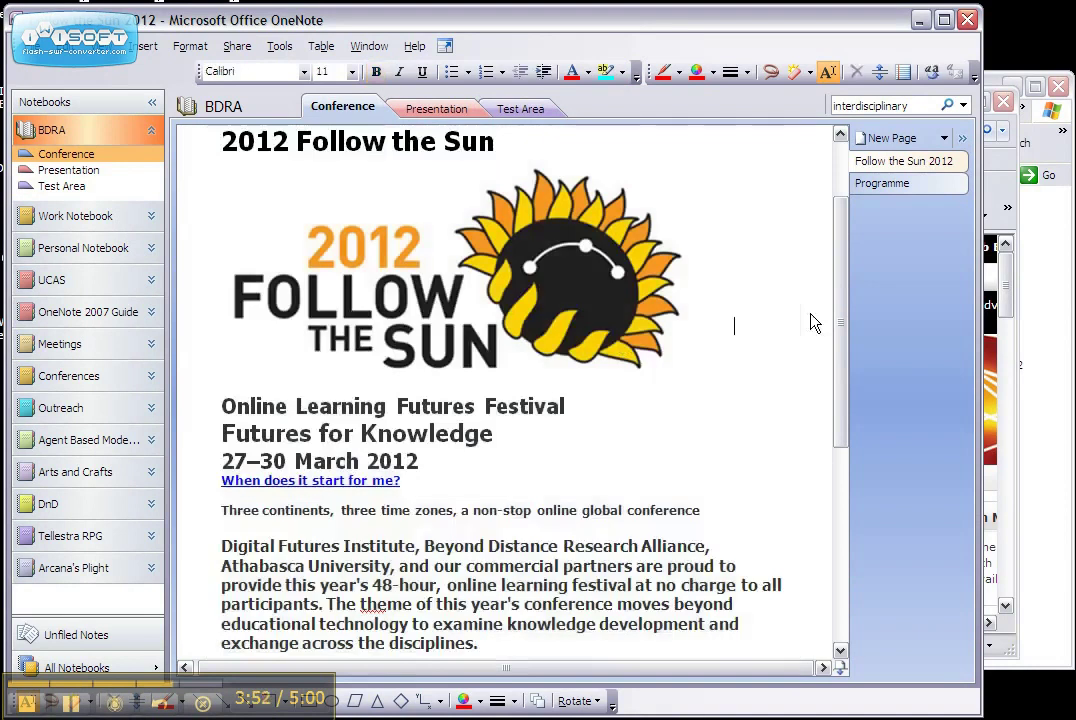
Search for 'interdisciplinary' and view the matching Powerpoint page in the Presentation section.
left_click(947, 105)
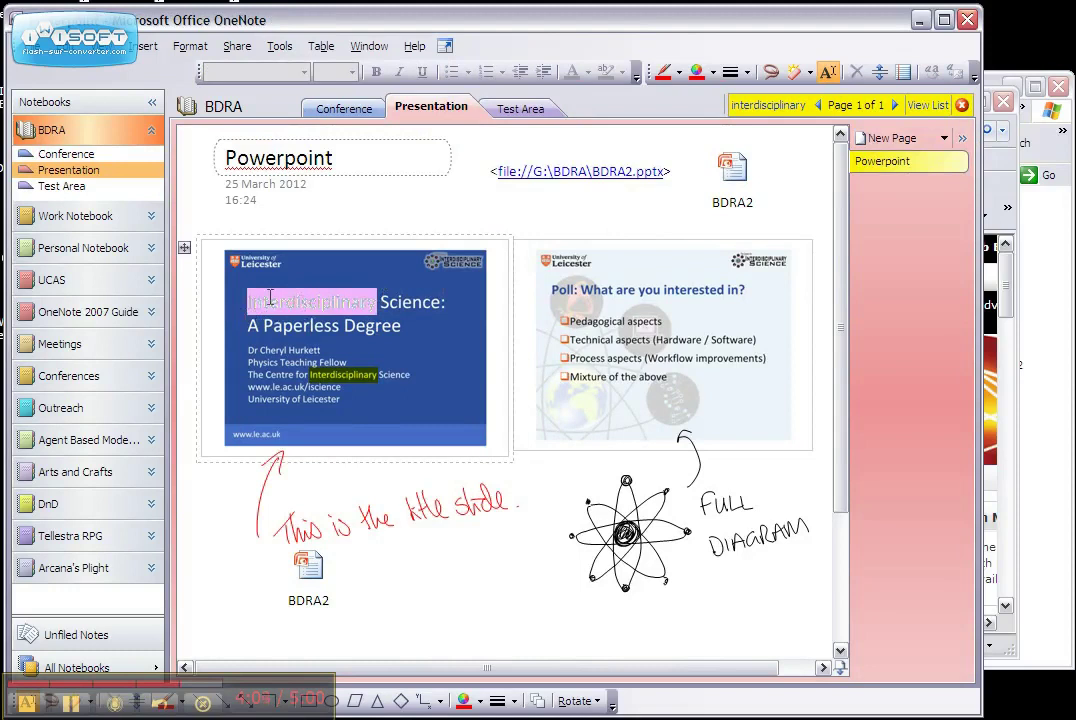
left_click(616, 617)
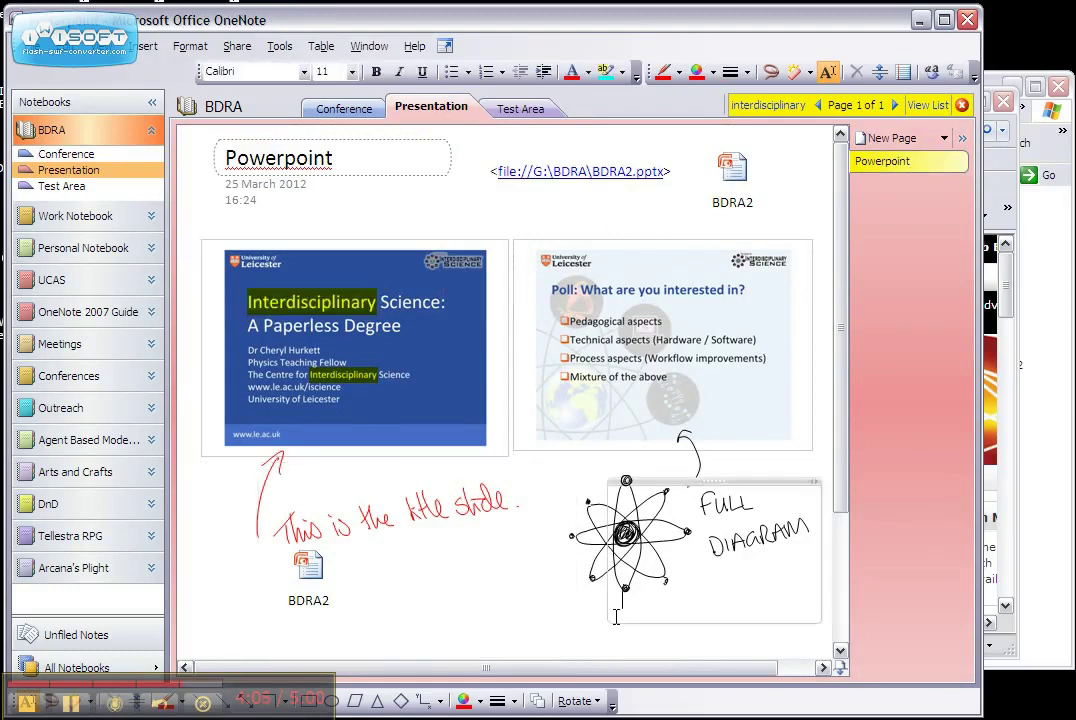